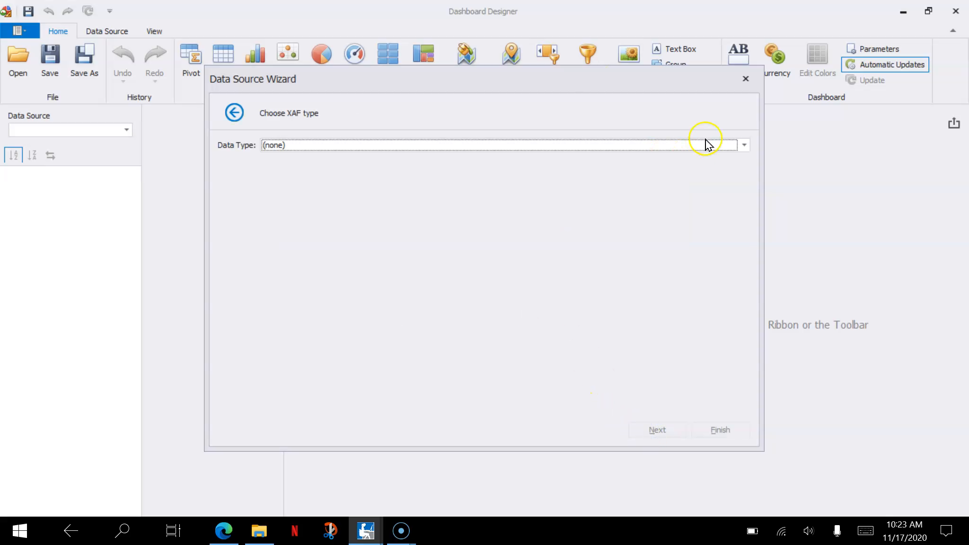
- Create the data source from the Contributions data type and expand its Member table to review the available fields
click(727, 145)
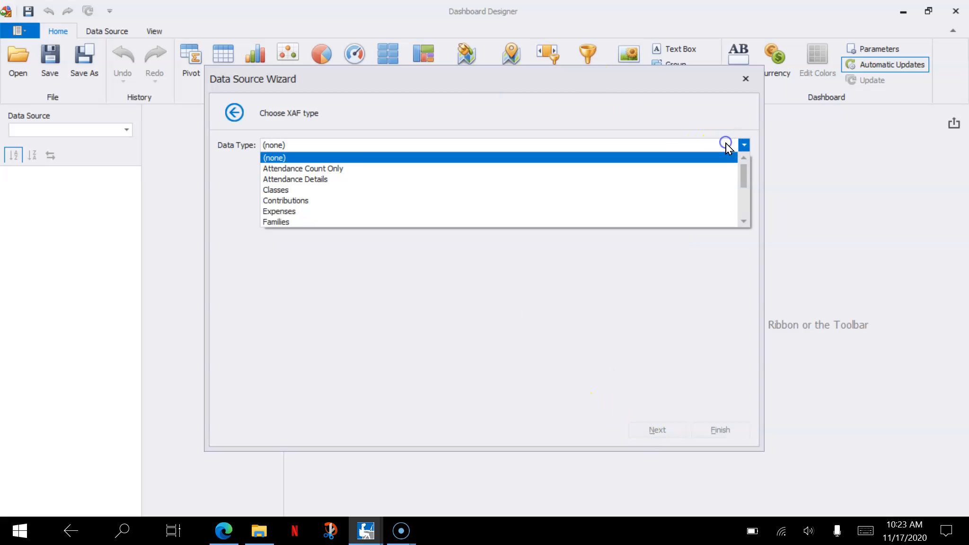
click(662, 197)
click(715, 430)
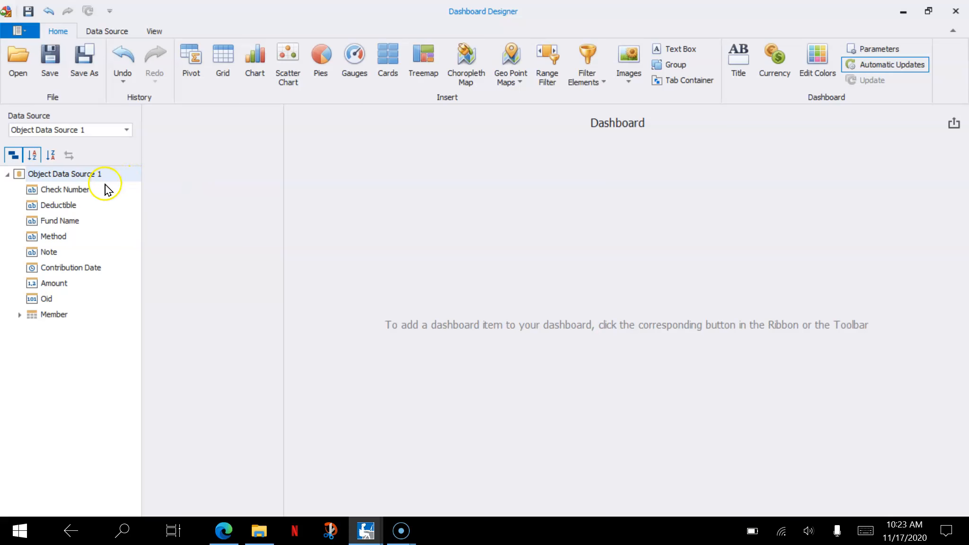
click(19, 316)
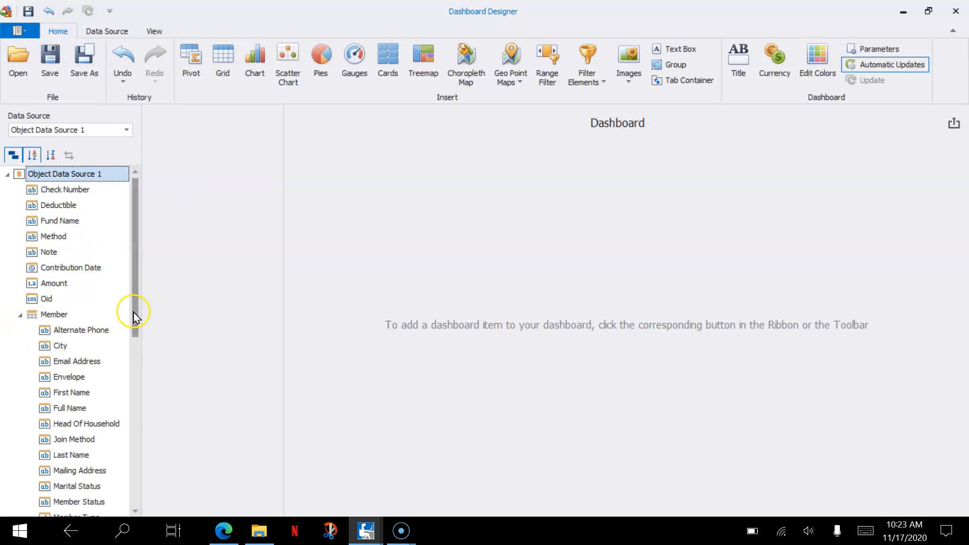
drag(135, 313, 127, 490)
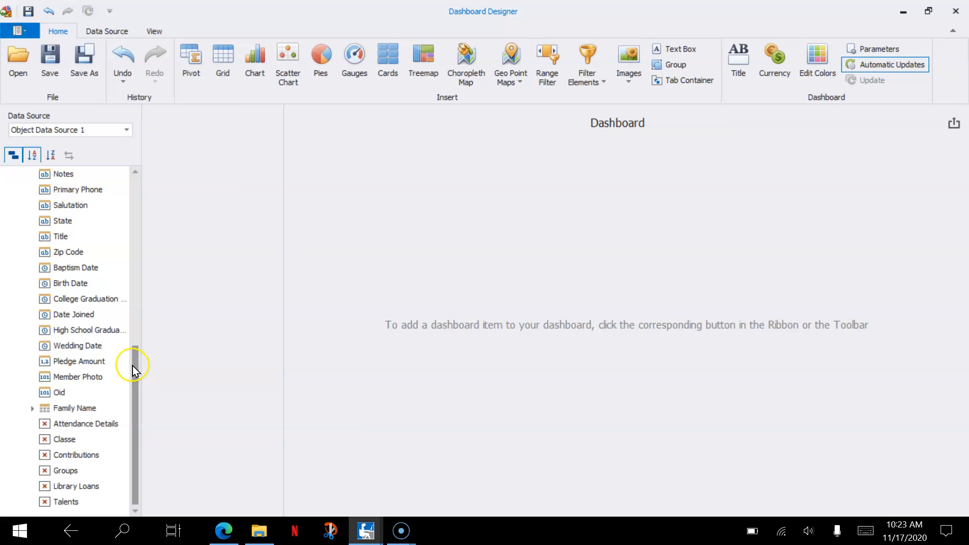
drag(134, 369, 137, 173)
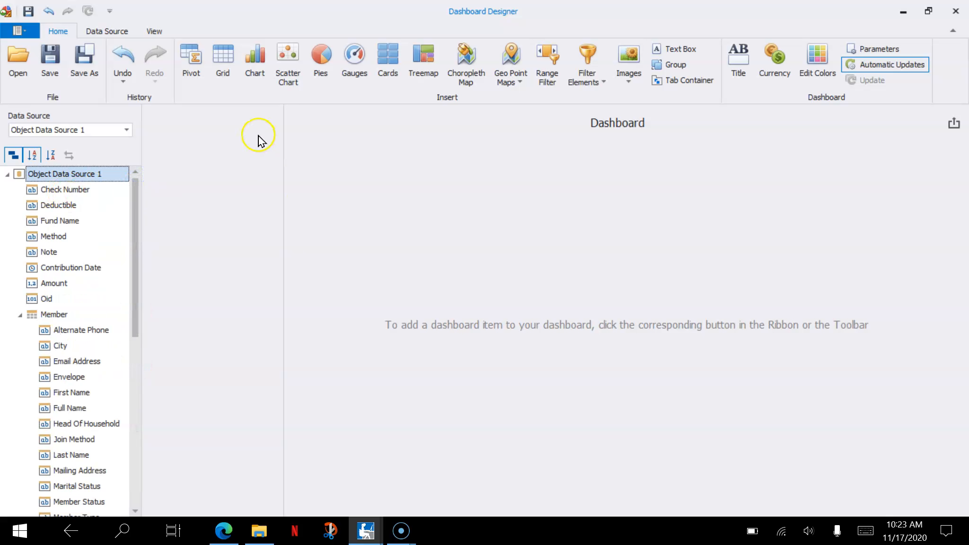
- Insert a chart into the dashboard and assign the Amount field as its value
click(255, 61)
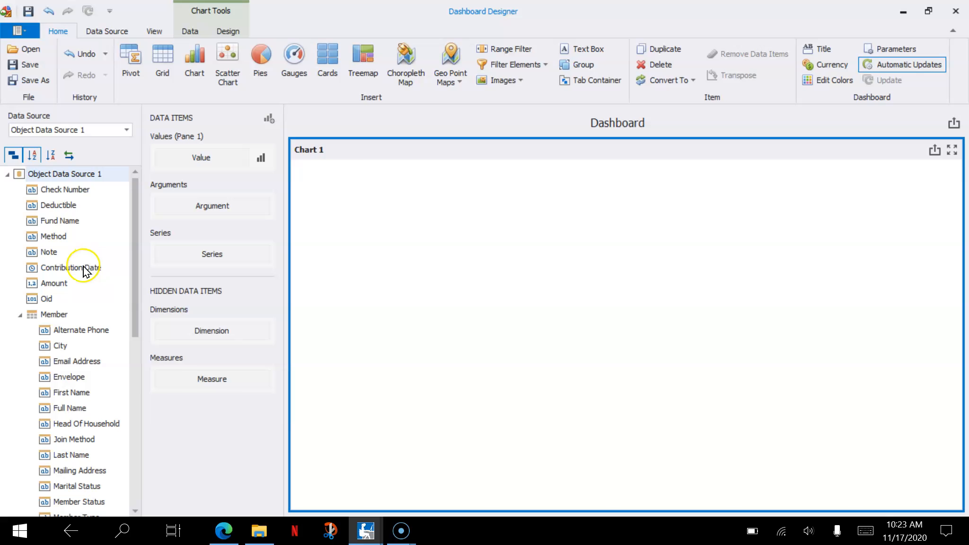
drag(67, 282, 208, 161)
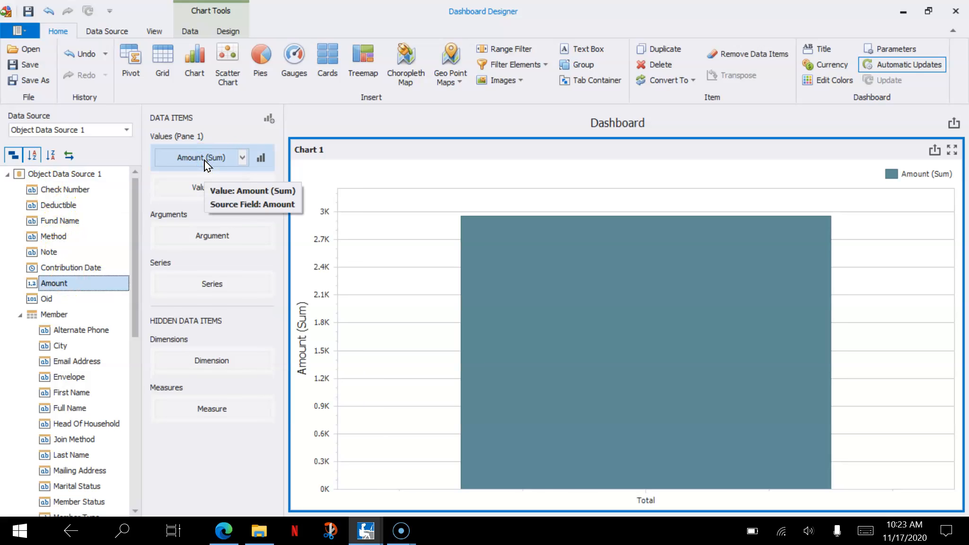
mouse_move(548, 316)
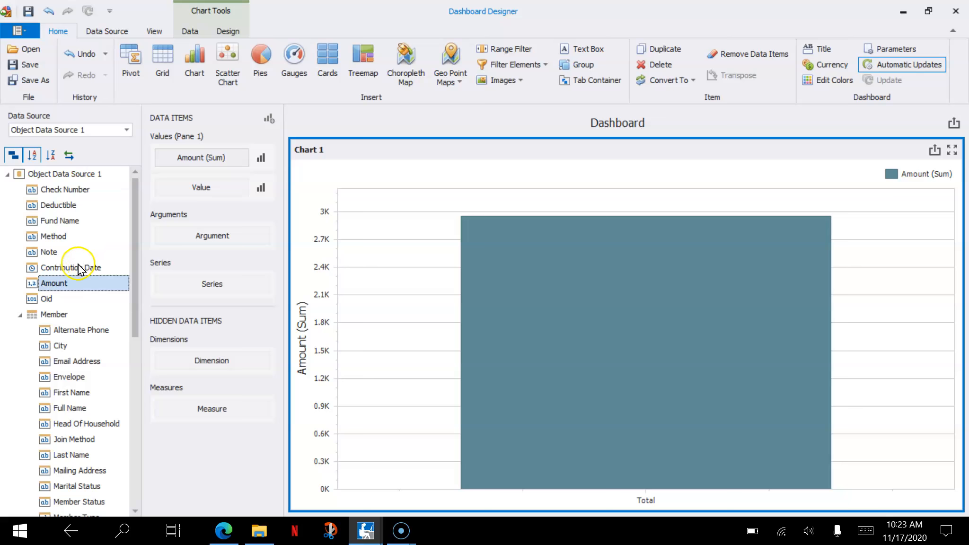
- Assign Contribution Date as the chart's argument and group it by Day-Month-Year
drag(78, 267, 186, 238)
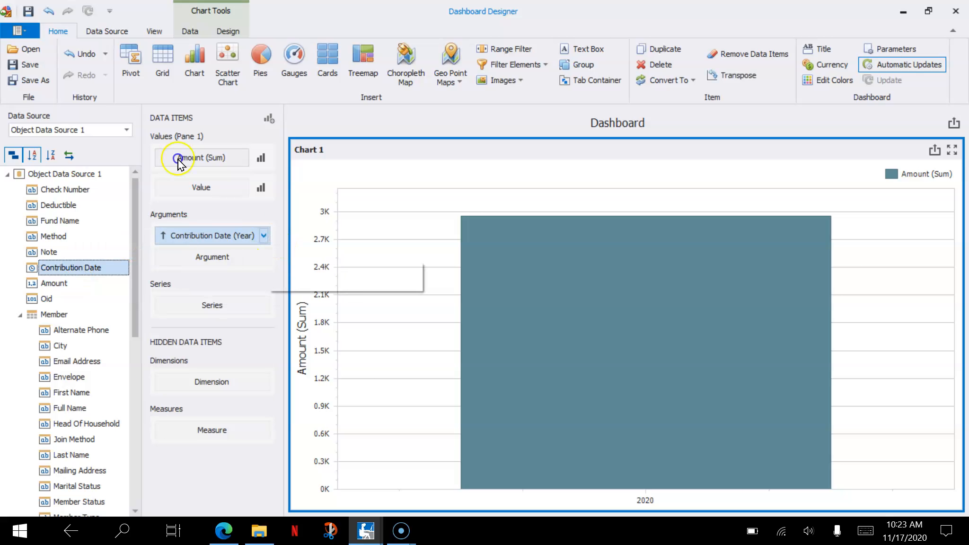
click(266, 238)
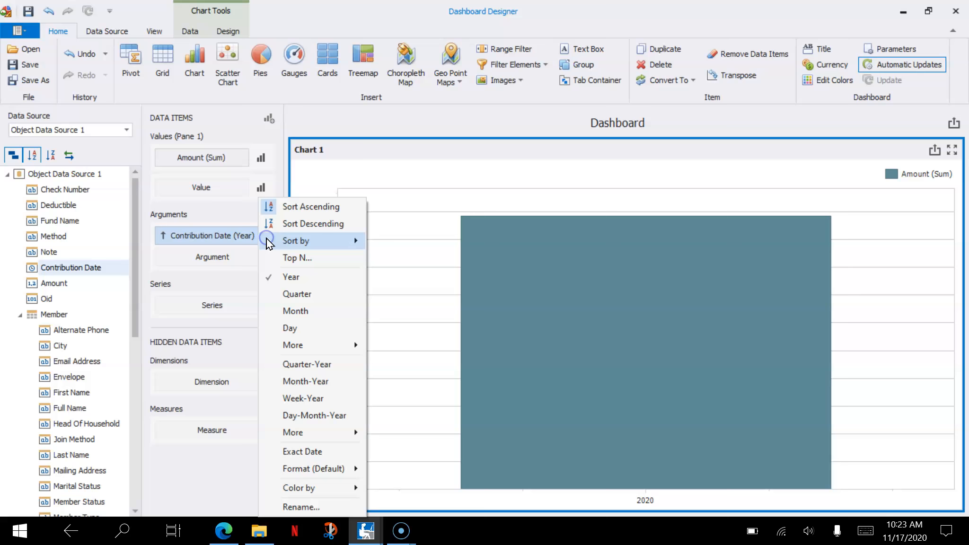
click(308, 416)
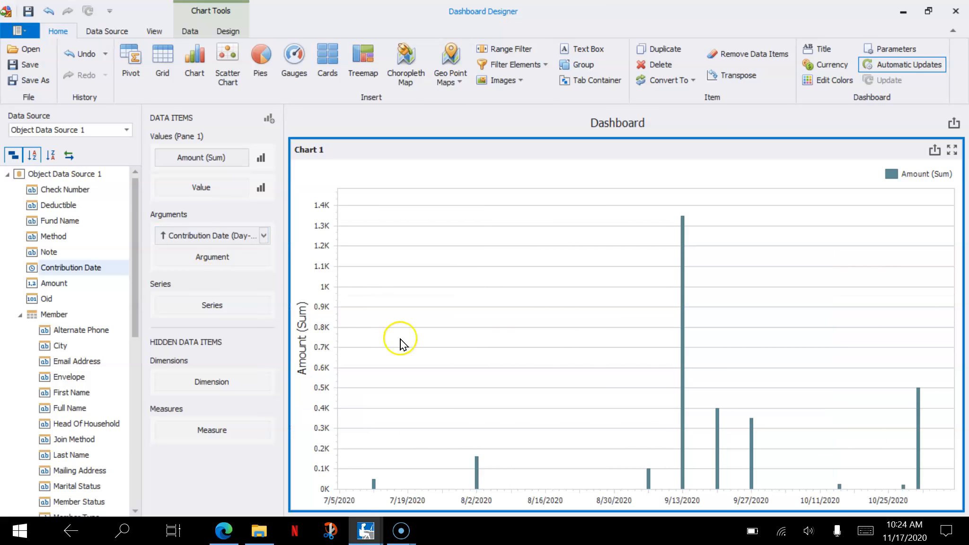
mouse_move(649, 363)
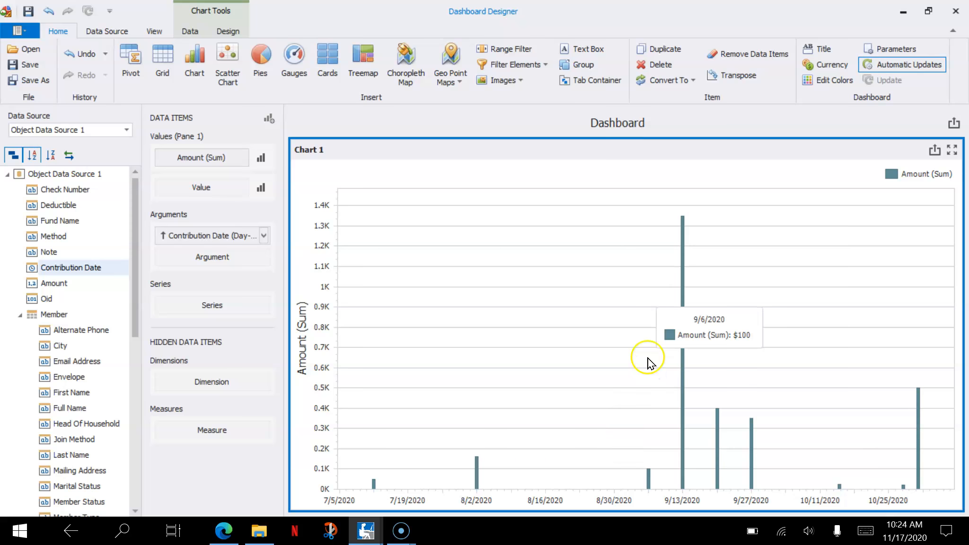
mouse_move(848, 470)
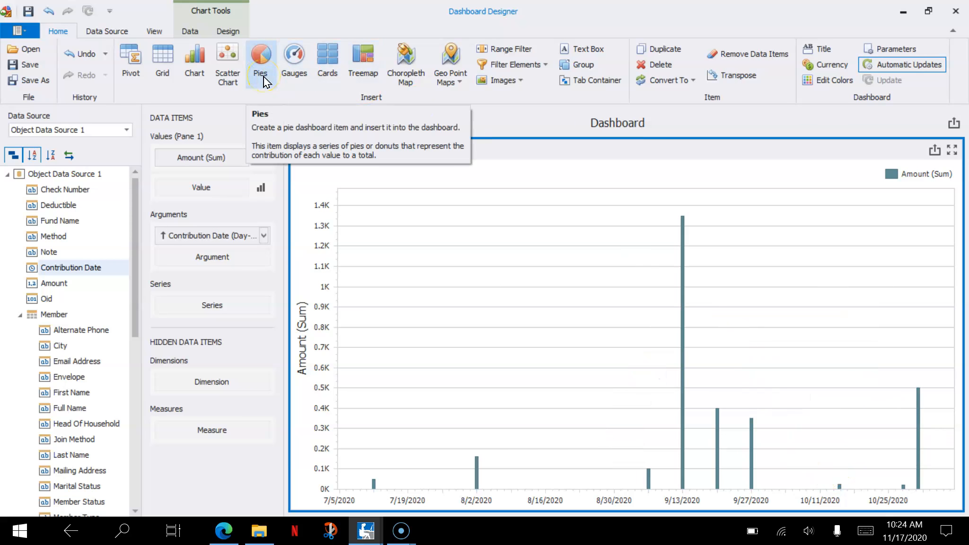
- Set the point label content of the chart's Amount series to Value
click(261, 158)
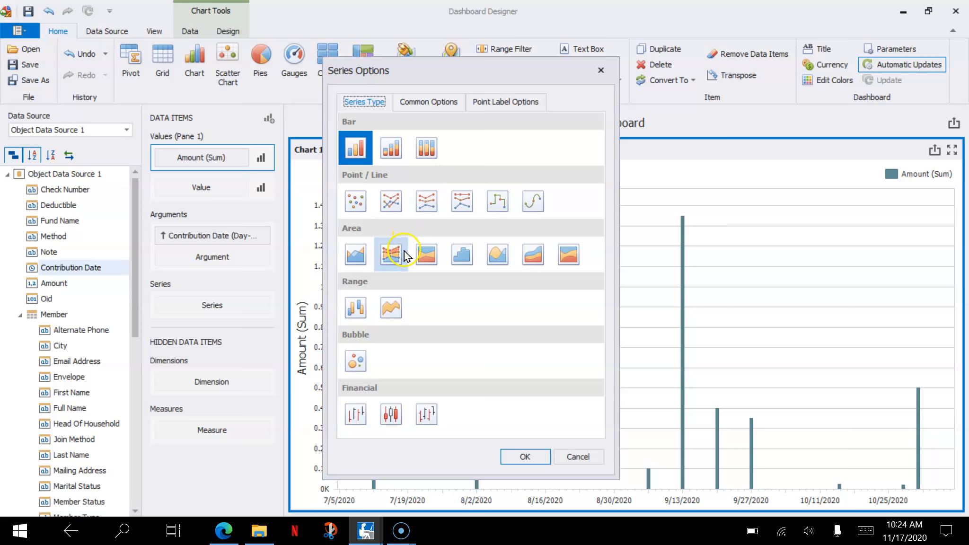
click(500, 101)
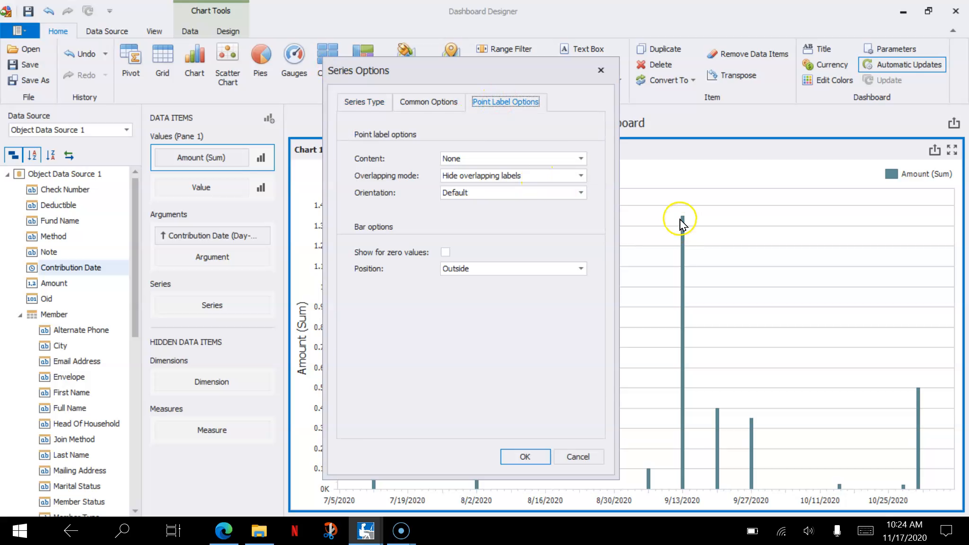
click(581, 159)
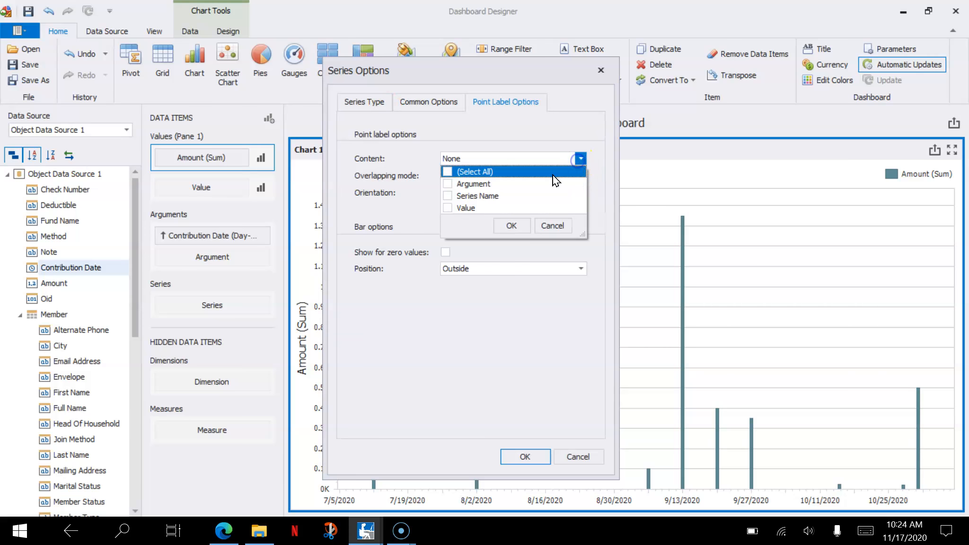
click(448, 196)
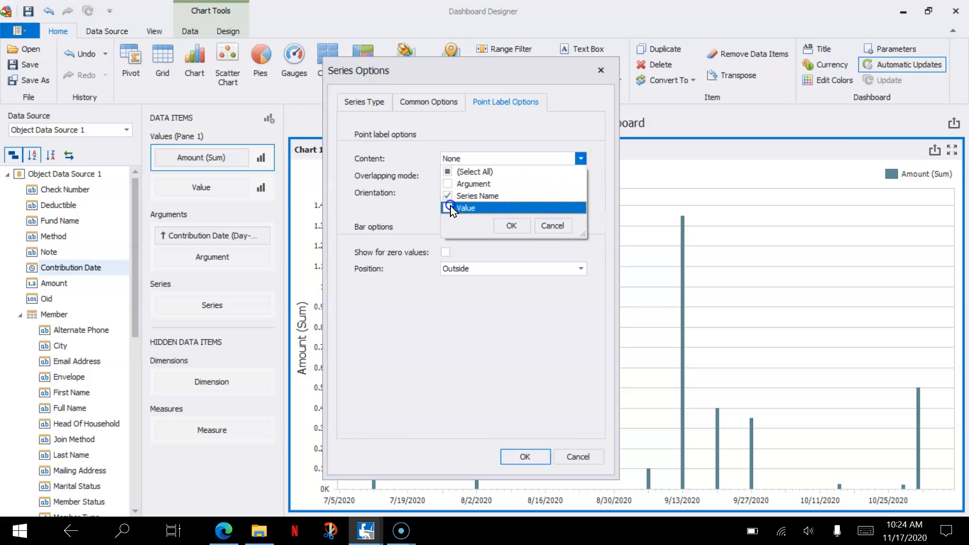
click(506, 223)
click(526, 458)
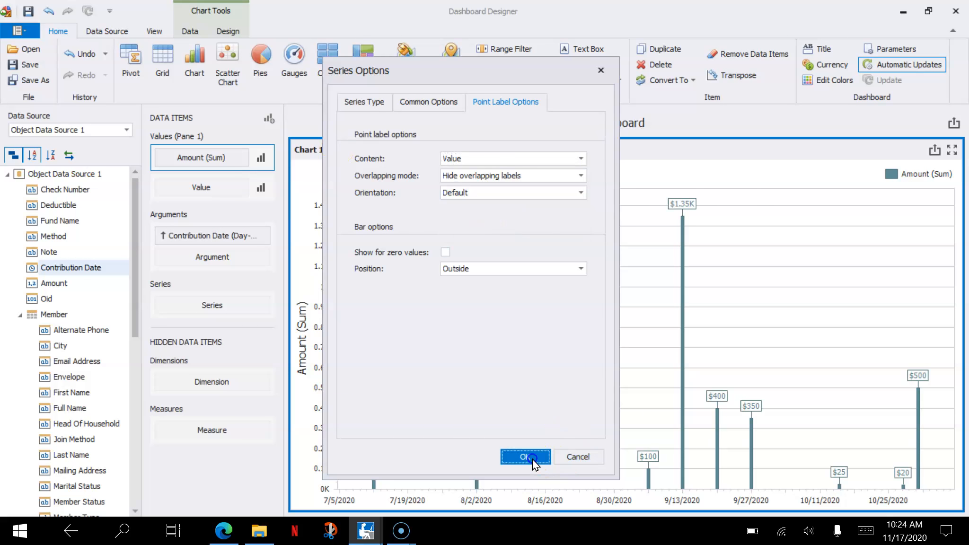
mouse_move(740, 405)
mouse_move(486, 445)
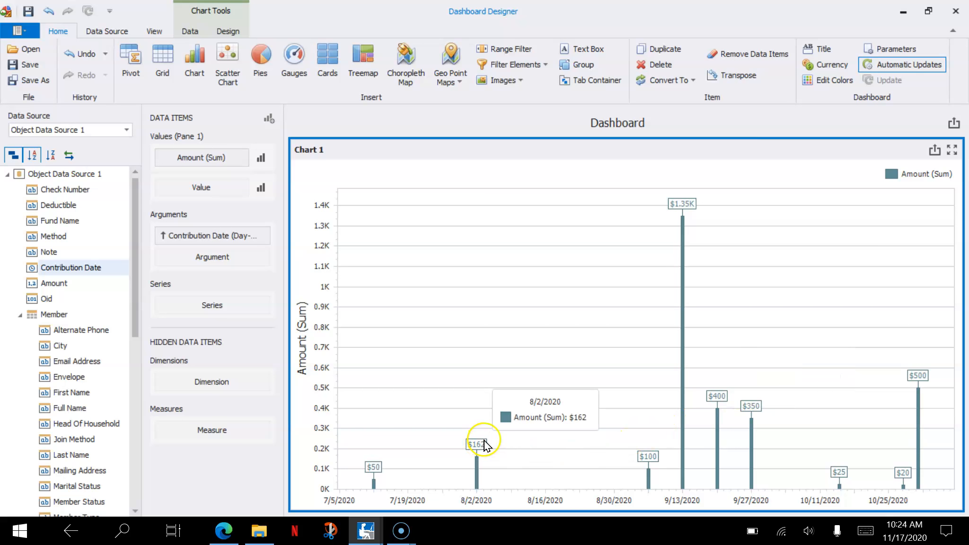
- Rename the chart as "Giving by Date" and its series as "Total for Date"
right_click(316, 155)
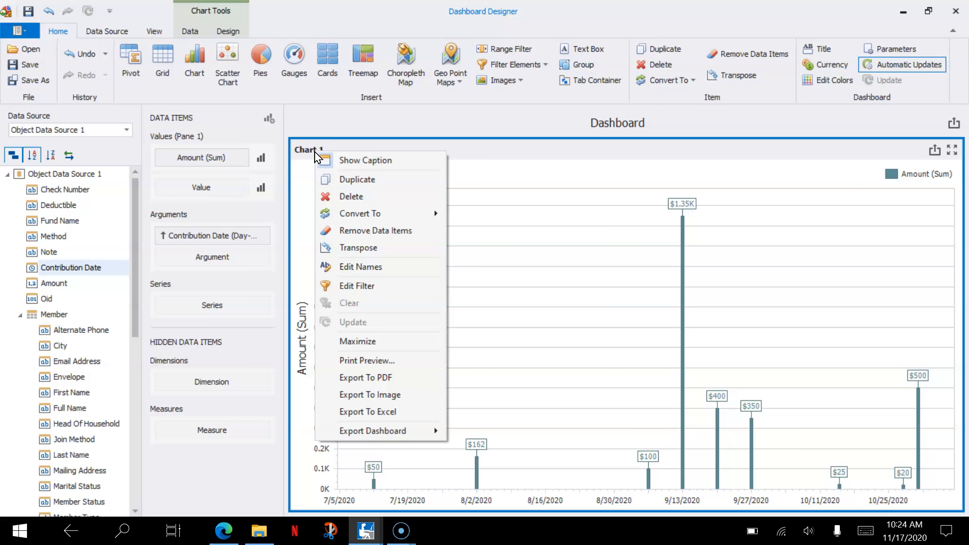
click(371, 267)
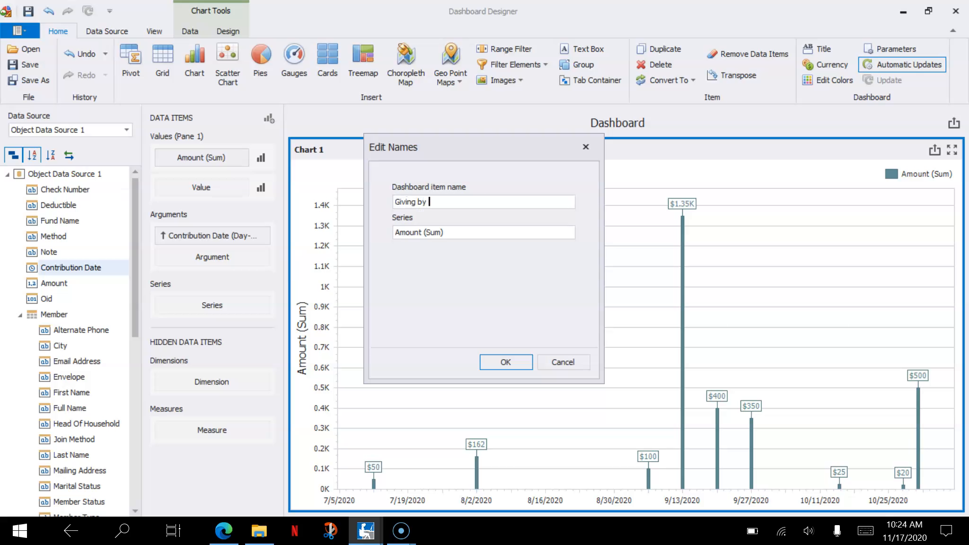
key(Tab)
text(T)
click(521, 364)
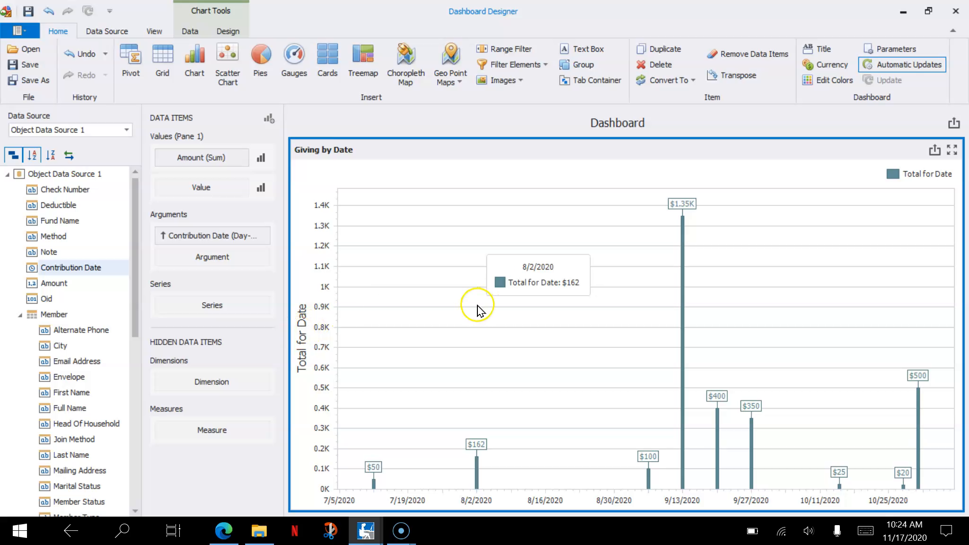
- Insert a pie item into the dashboard with Amount as its value and Fund Name as its argument
click(259, 83)
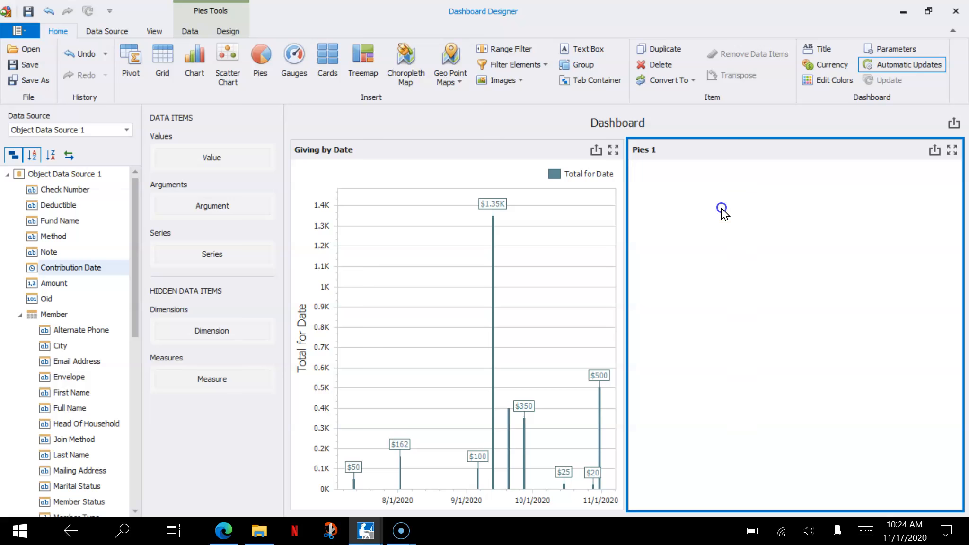
click(67, 283)
mouse_move(68, 283)
mouse_down()
mouse_move(143, 281)
mouse_move(211, 161)
mouse_up()
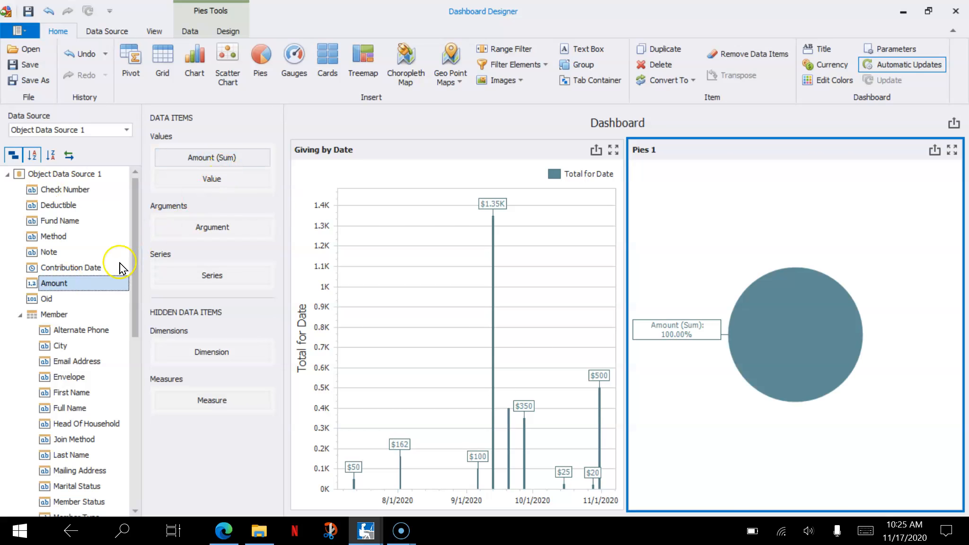
drag(71, 221, 185, 231)
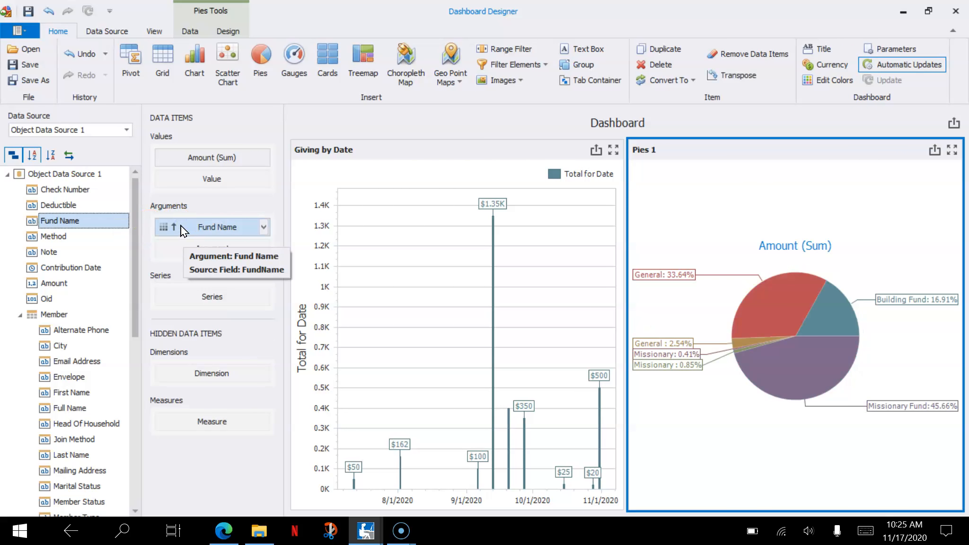
- Try Fund Name as the pie item's series, and return it to the arguments
drag(185, 230, 186, 296)
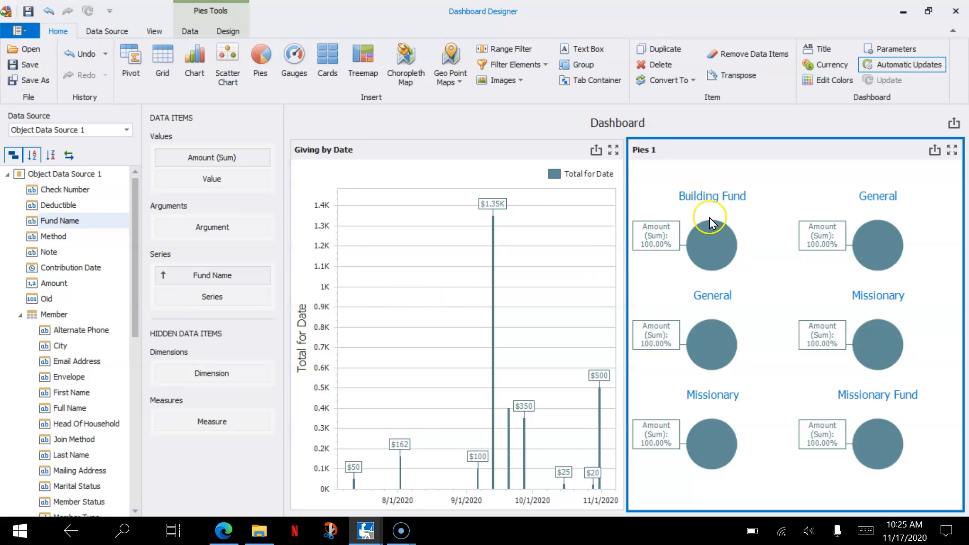
drag(227, 277, 230, 226)
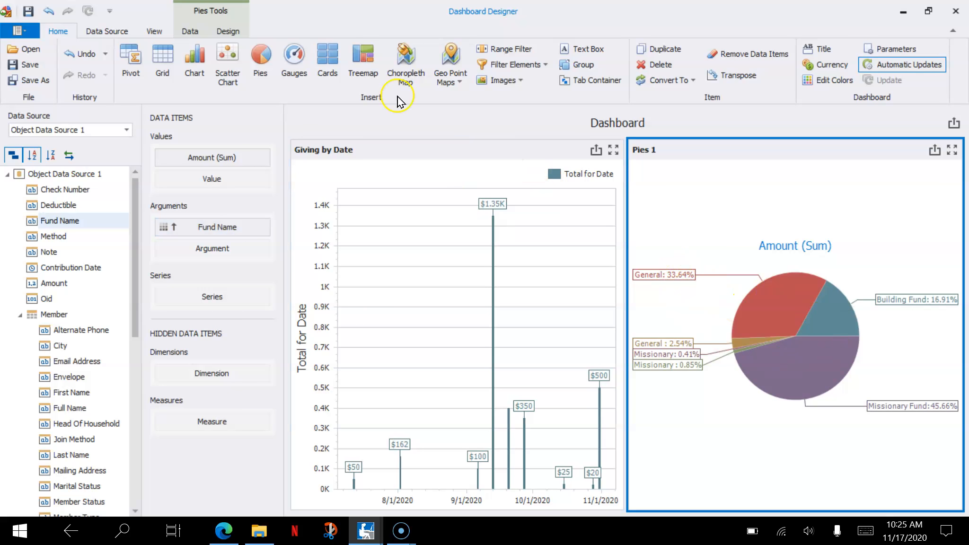
- Set the pie item's data labels to show Argument And Value
click(226, 32)
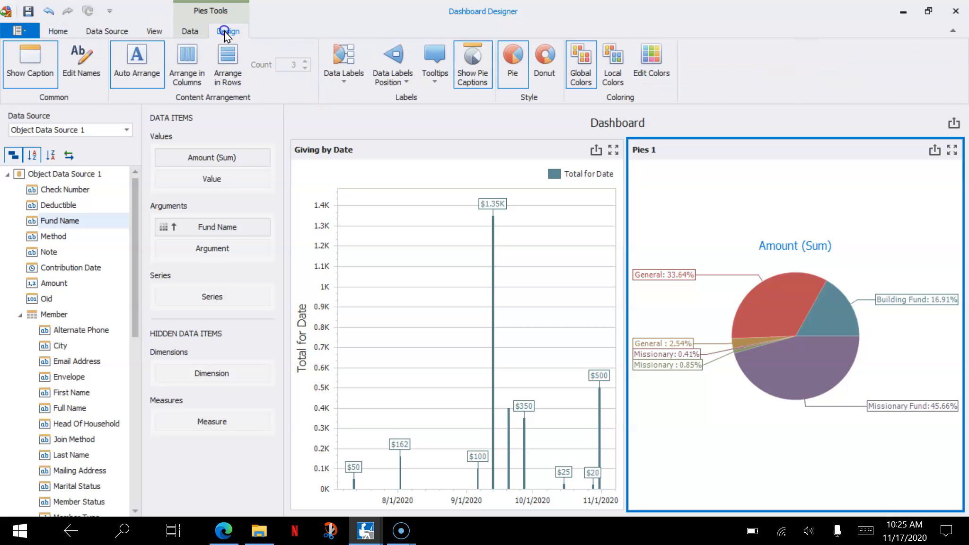
click(343, 71)
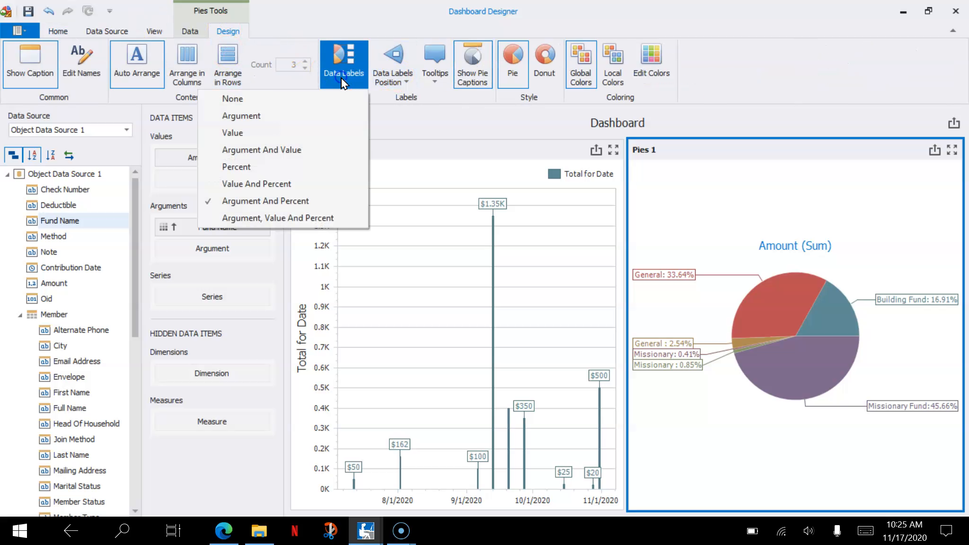
click(303, 151)
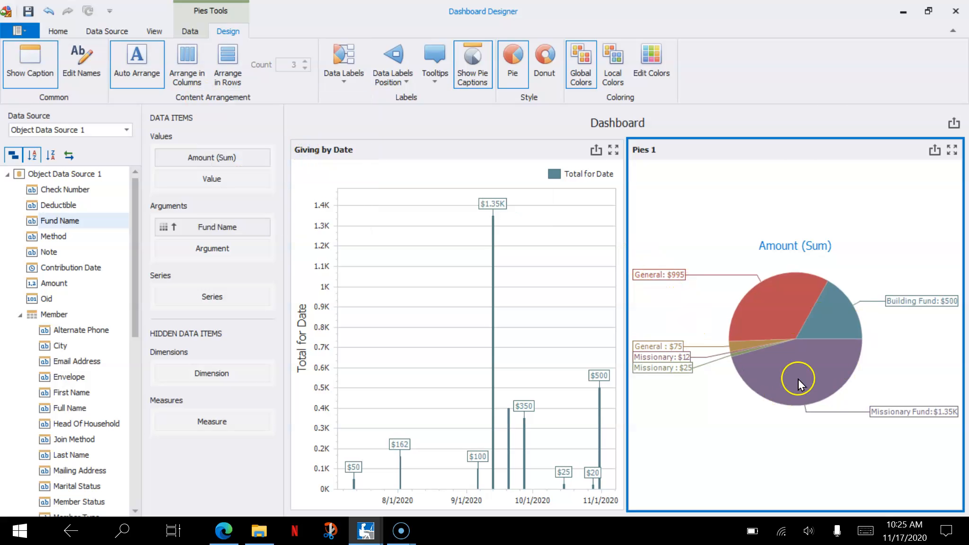
mouse_move(799, 381)
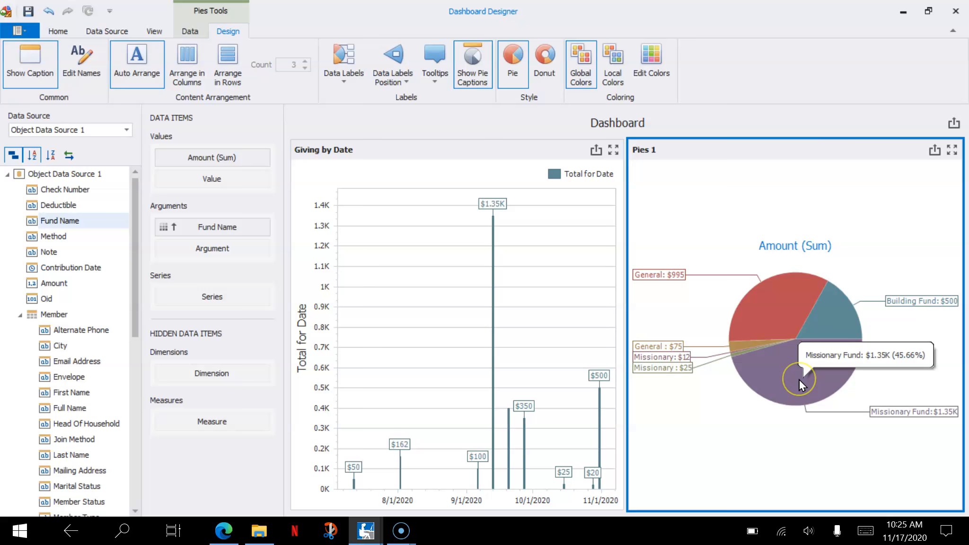
- Rename the pie item as "Giving by Fund" and its values as "Total for Fund"
right_click(684, 152)
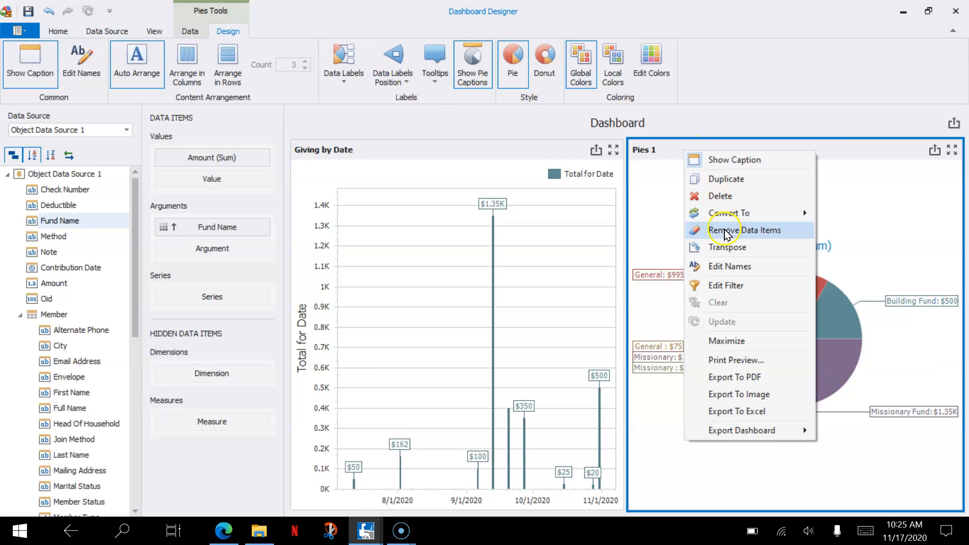
click(730, 271)
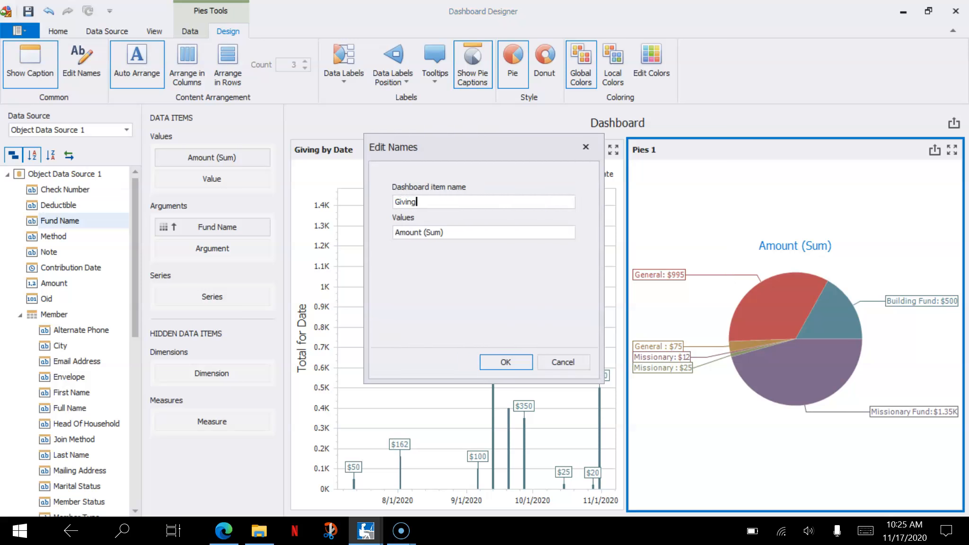
text(Giving by Fund)
key(Tab)
text(T)
click(521, 365)
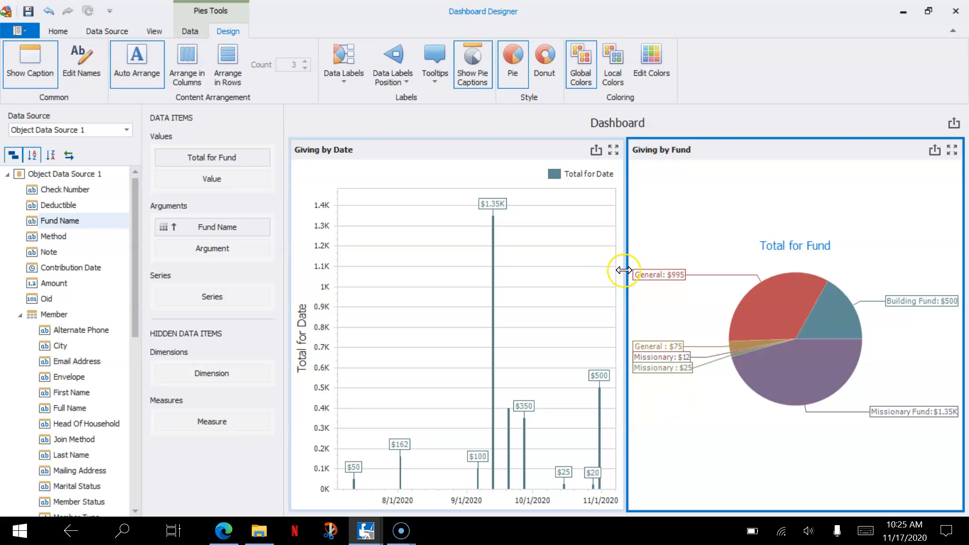
- Insert a range filter into the dashboard with Contribution Date as both its value and its argument
click(57, 31)
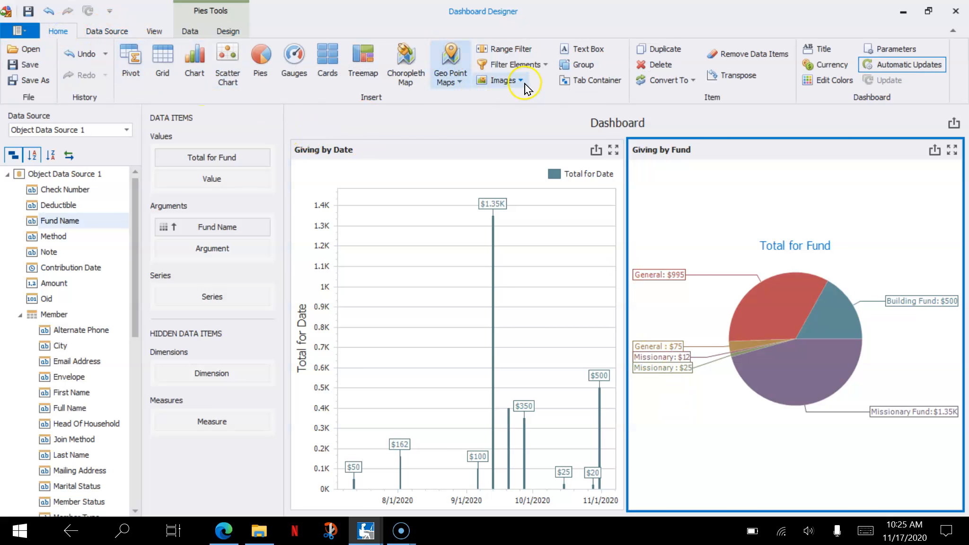
click(547, 66)
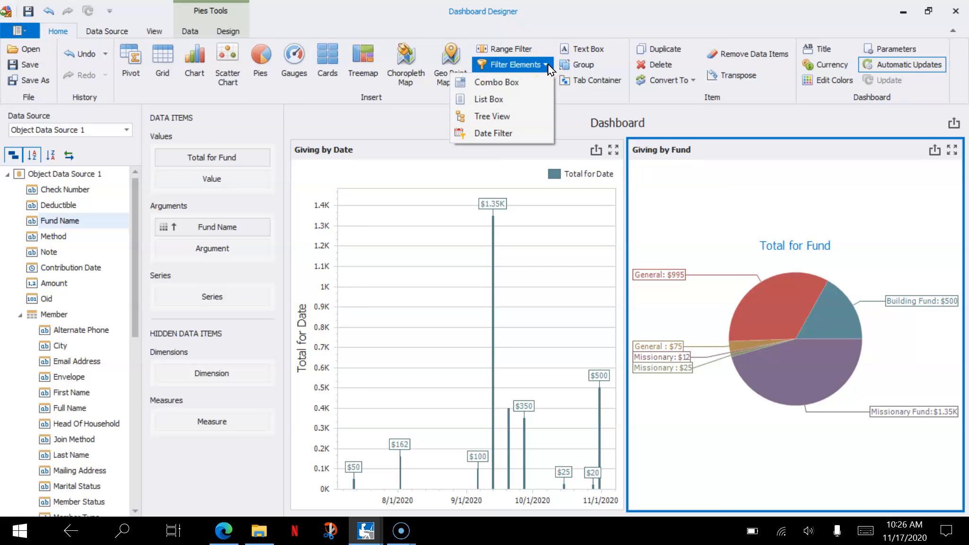
click(519, 52)
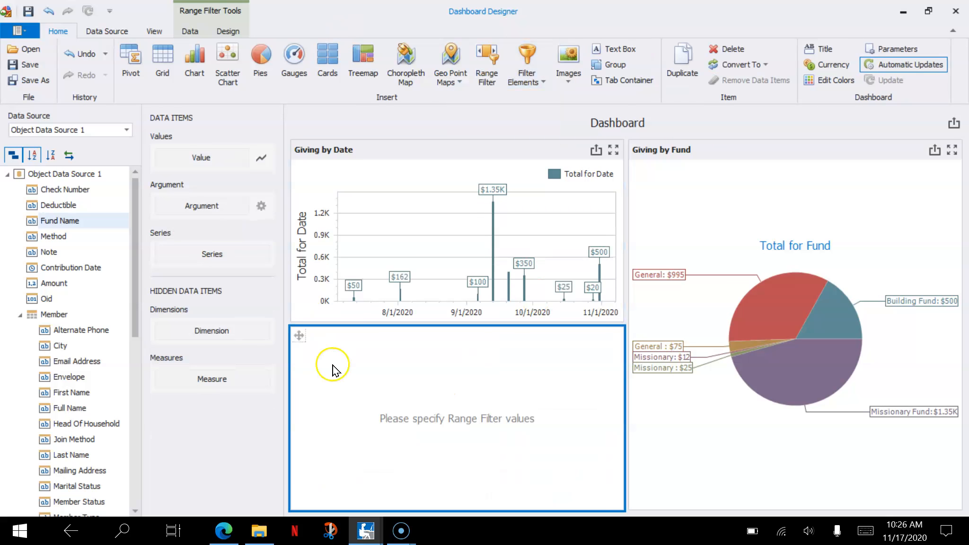
drag(75, 270, 191, 160)
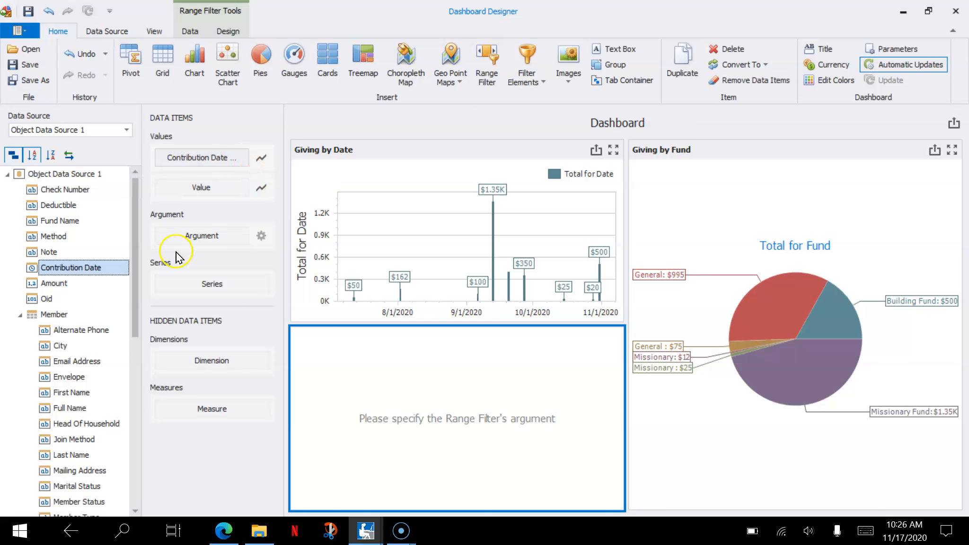
drag(98, 270, 189, 241)
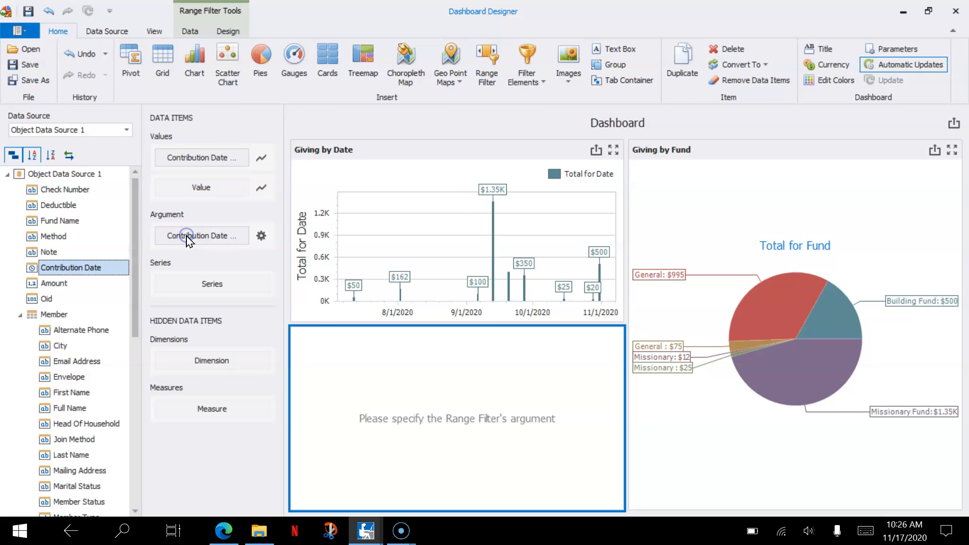
- Try Month-Year grouping for the range filter's Contribution Date argument, and set it to Day-Month-Year
click(243, 239)
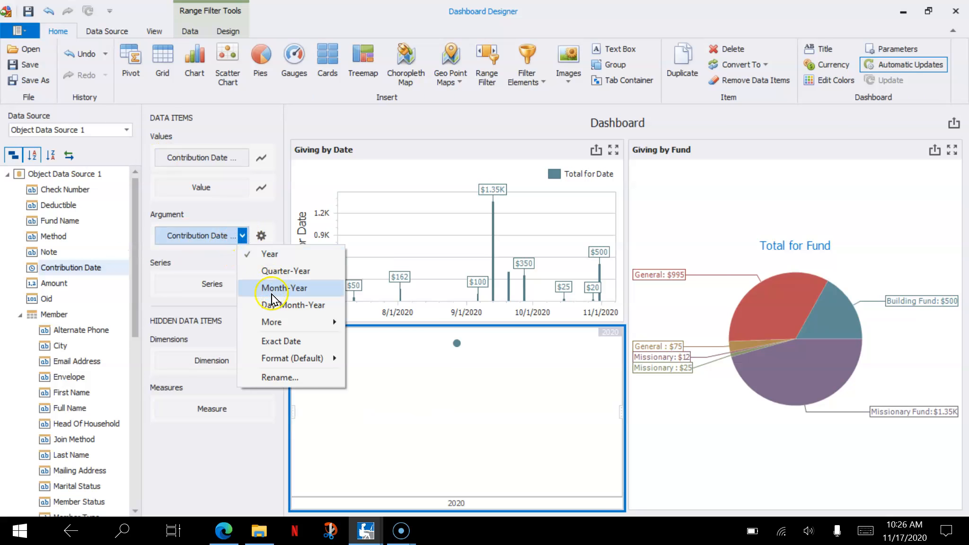
click(273, 297)
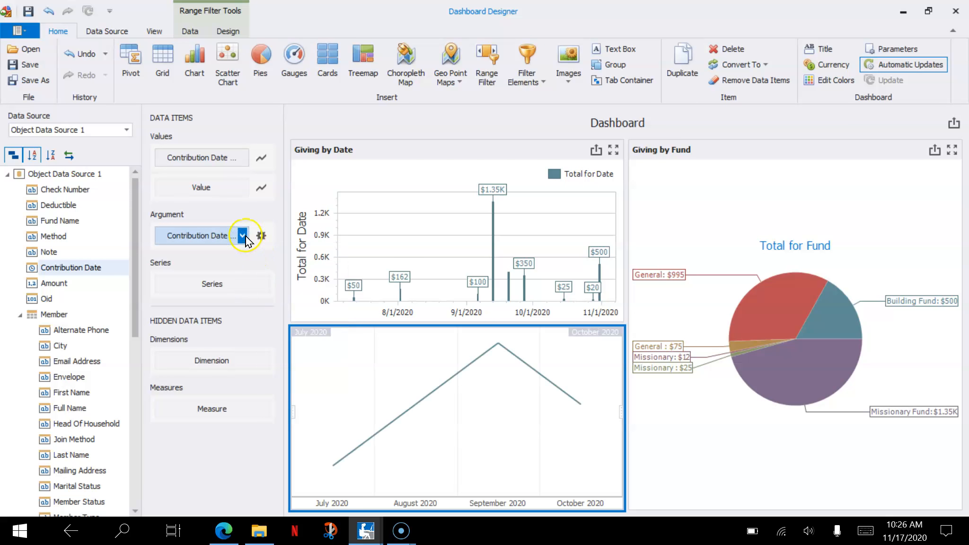
click(243, 238)
click(262, 305)
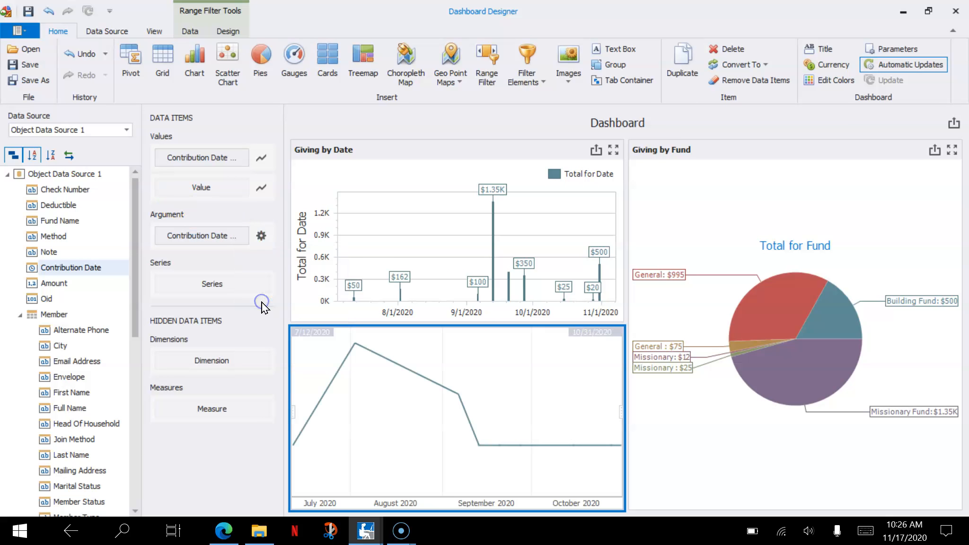
- Add the range filter periods Last 2 Years, Last 3 Years, Last Month, Last 6 Months, Last 12 Months, Last 60 Days, Last 90 Days, Year-to-date and Month-to-date
click(261, 235)
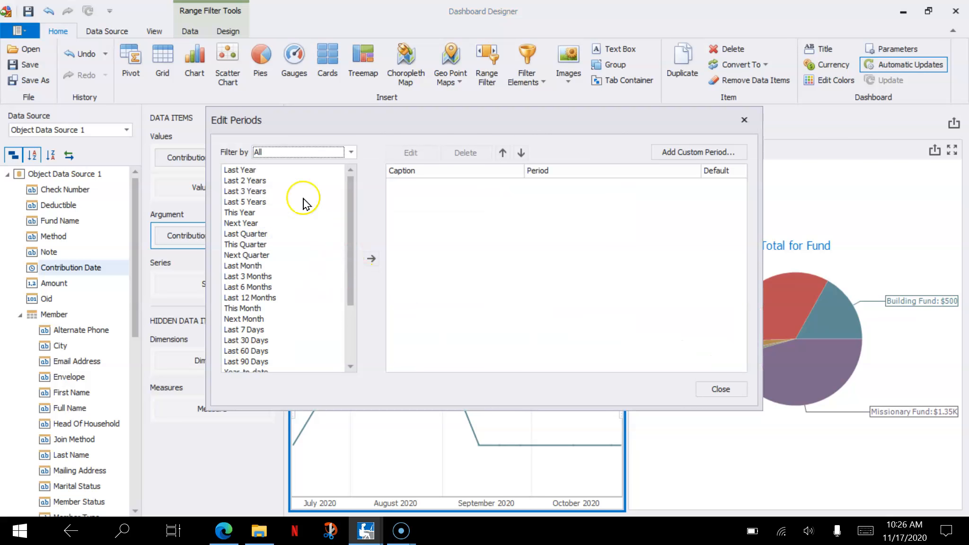
click(282, 297)
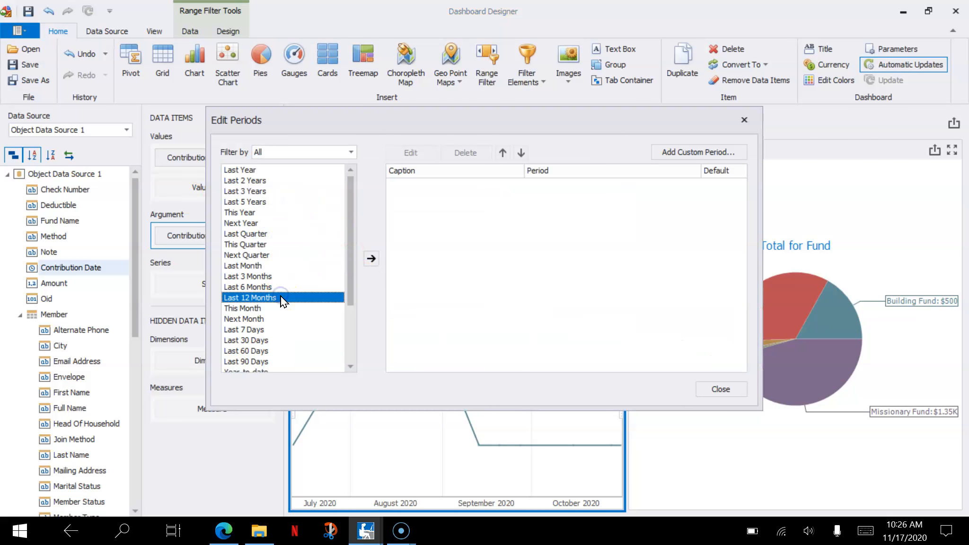
ctrl+click(285, 286)
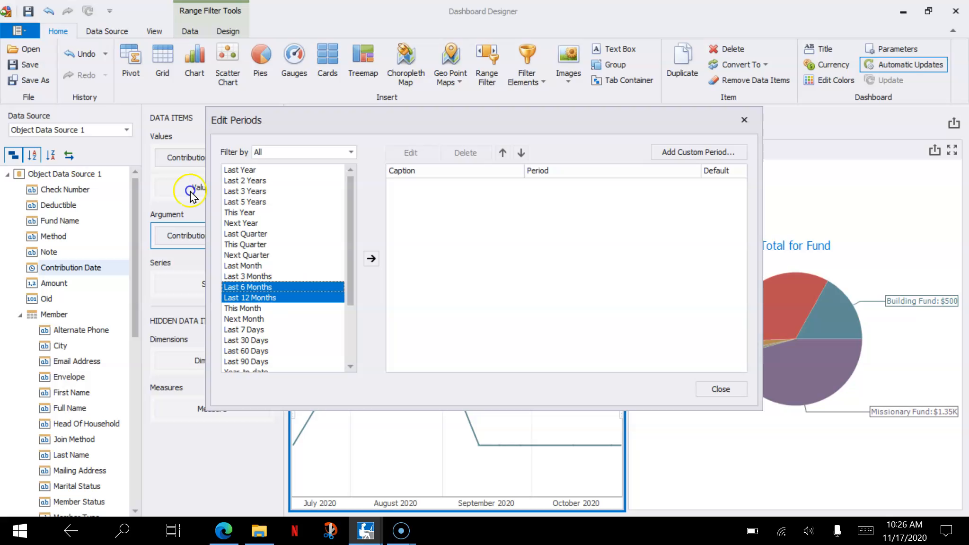
ctrl+click(284, 266)
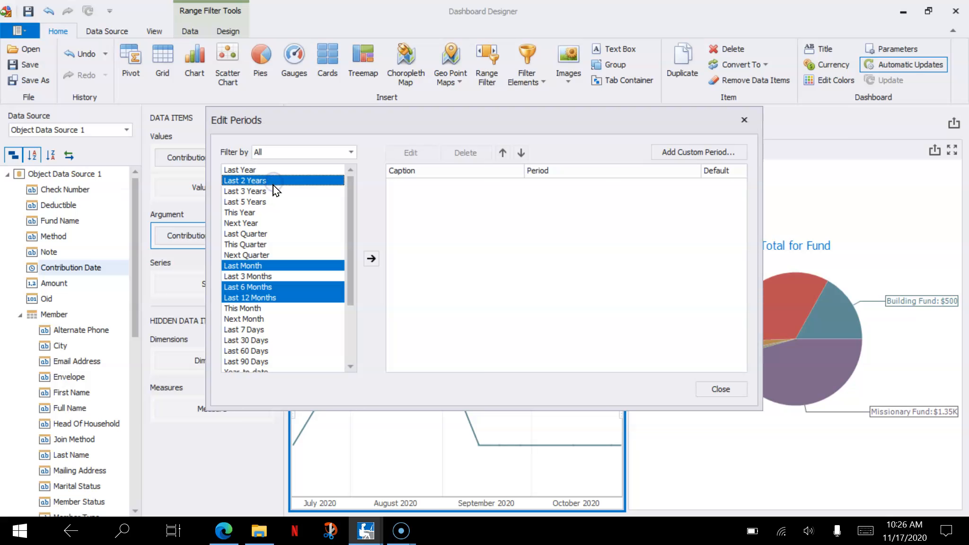
ctrl+click(275, 191)
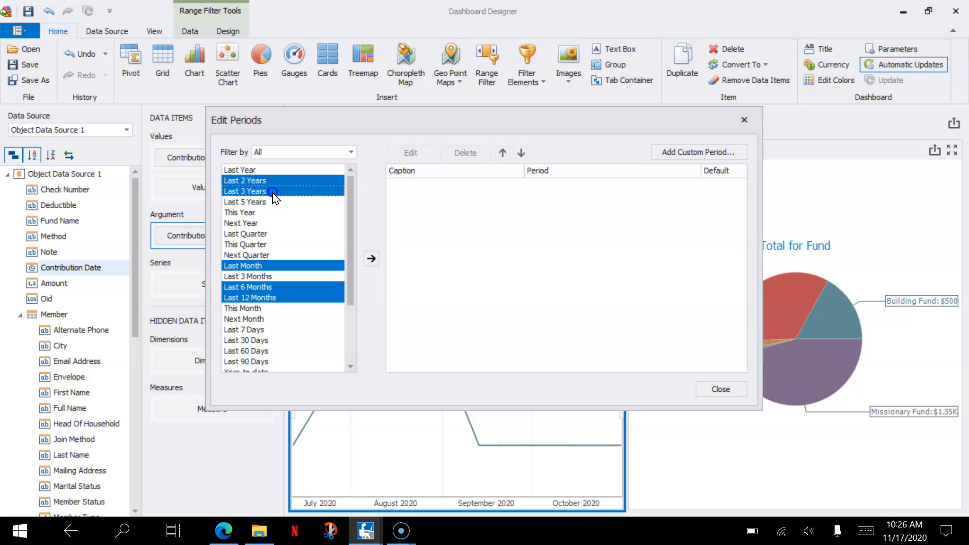
ctrl+click(277, 351)
click(349, 351)
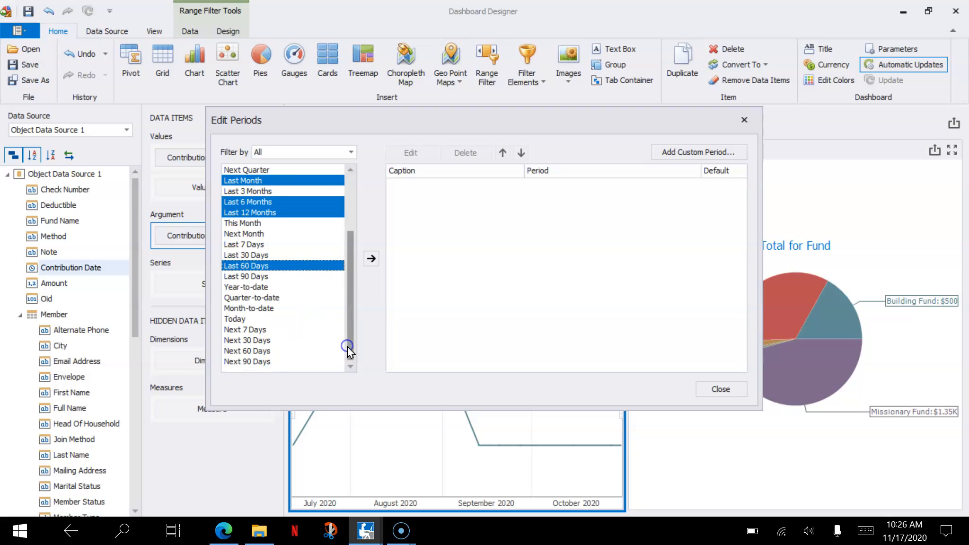
ctrl+click(271, 279)
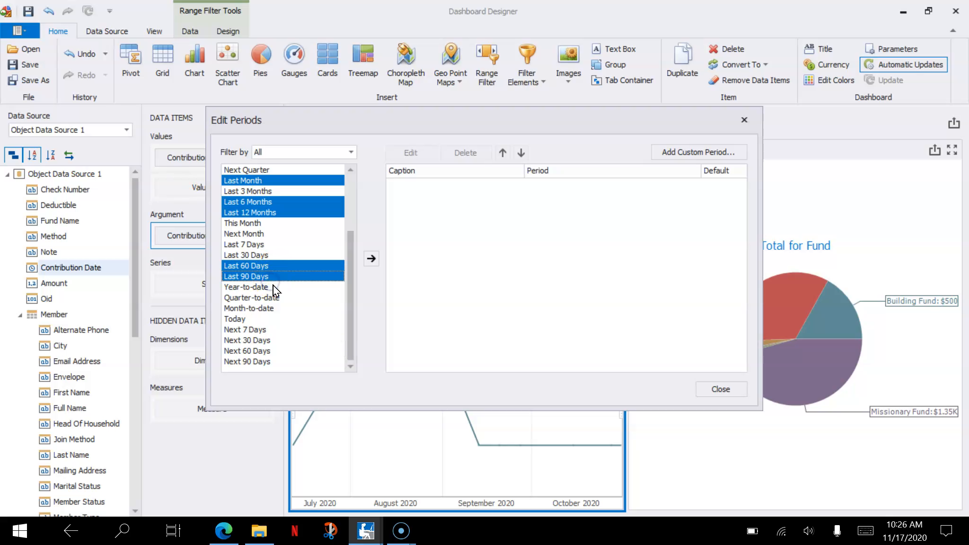
ctrl+click(264, 287)
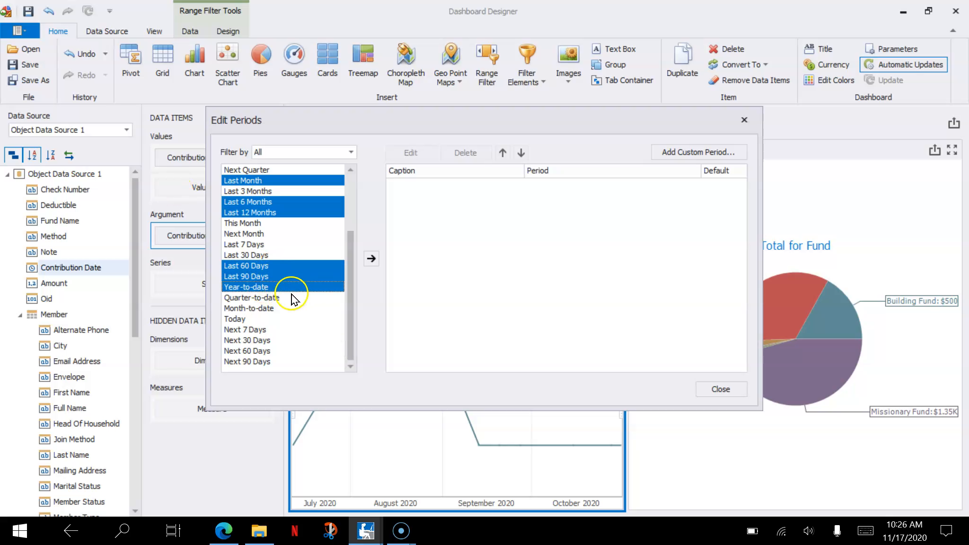
ctrl+click(279, 318)
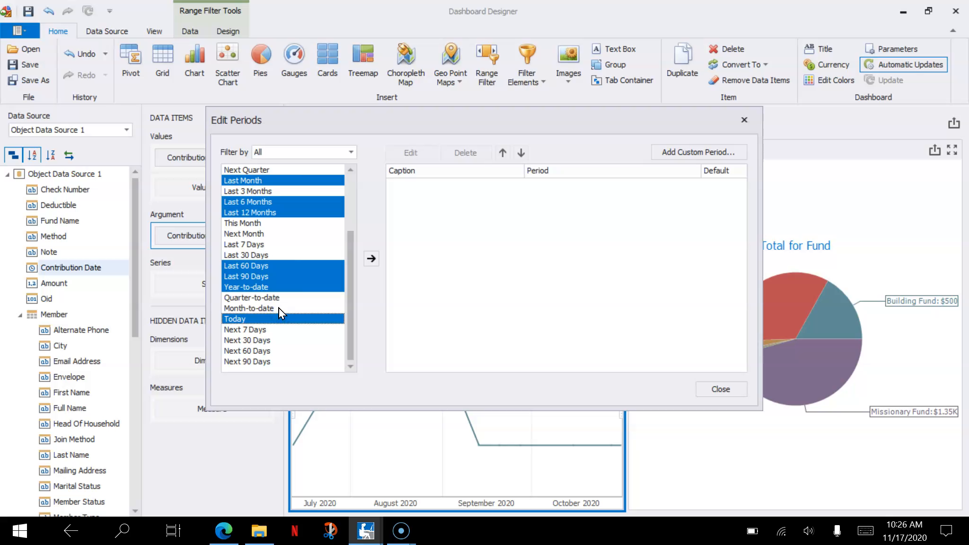
ctrl+click(279, 308)
ctrl+click(279, 311)
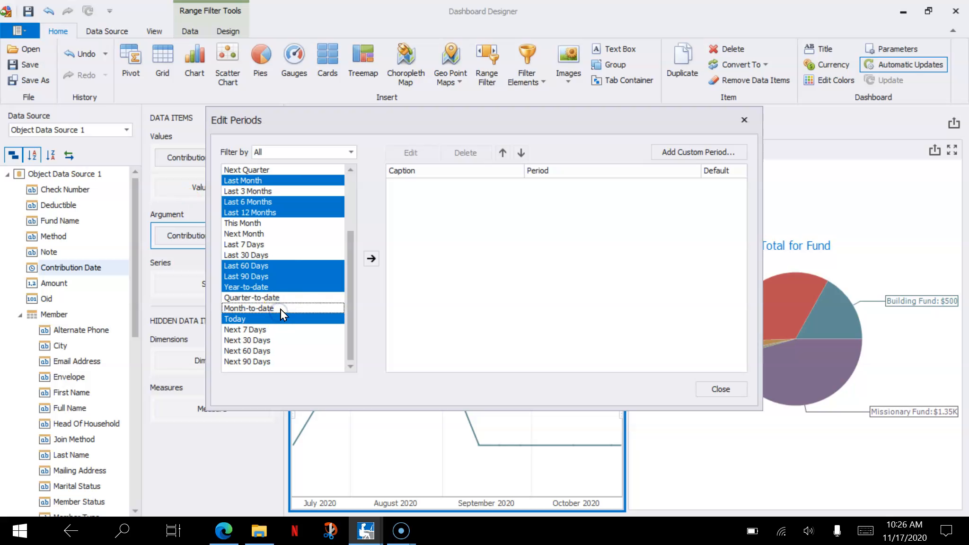
ctrl+click(281, 309)
ctrl+click(282, 319)
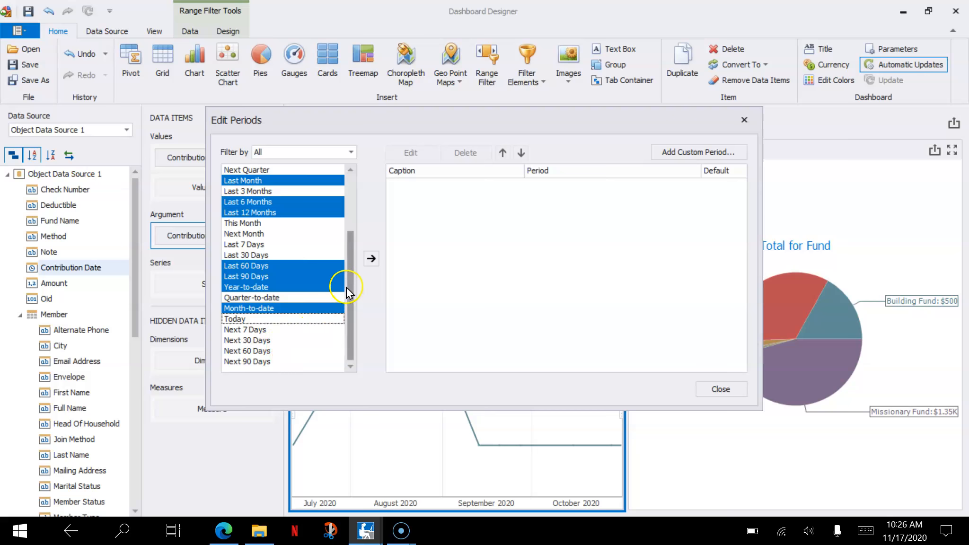
click(371, 259)
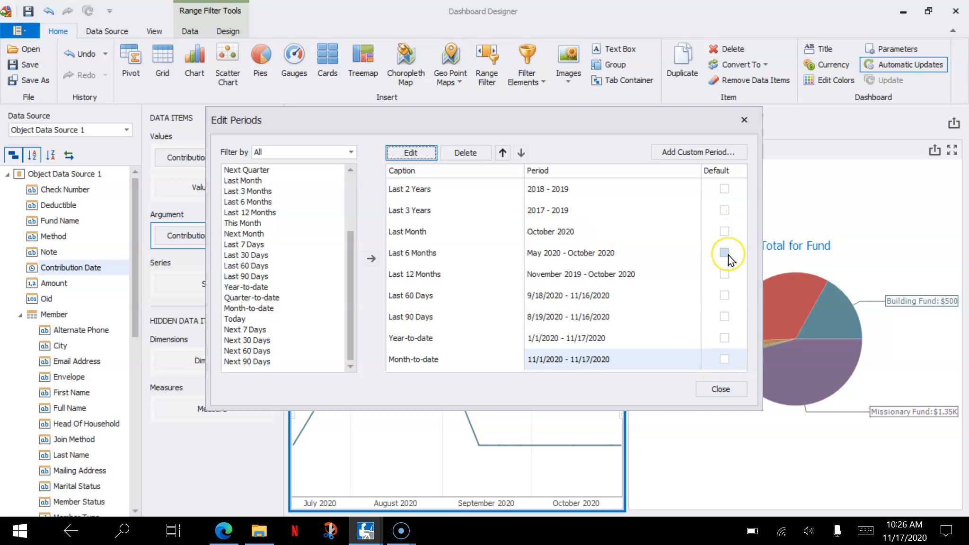
- Make Last 60 Days the range filter's default period and close the period settings
click(723, 295)
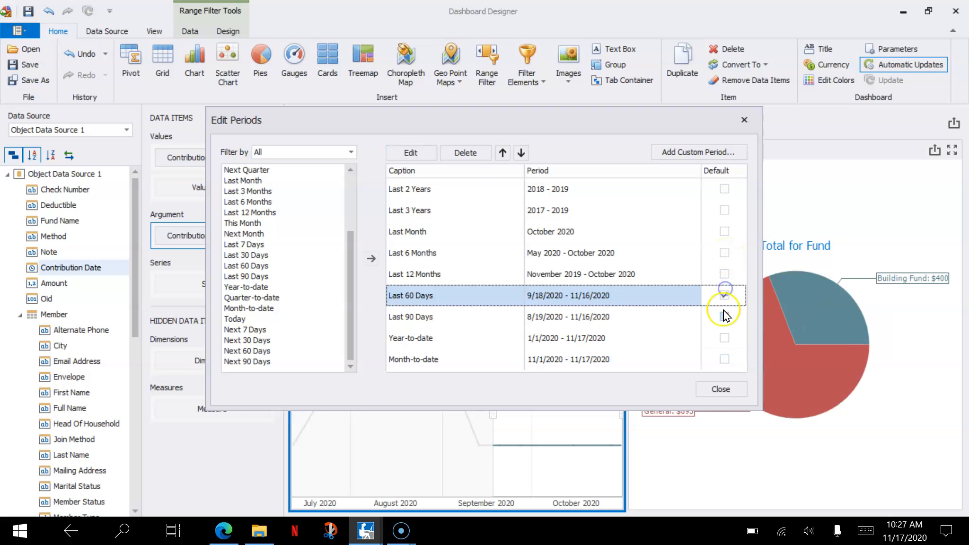
click(713, 395)
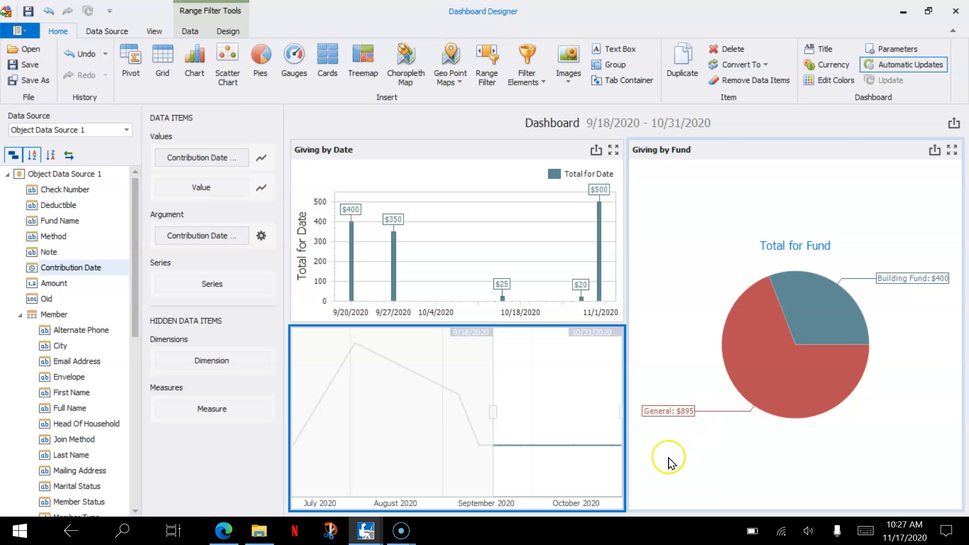
click(461, 243)
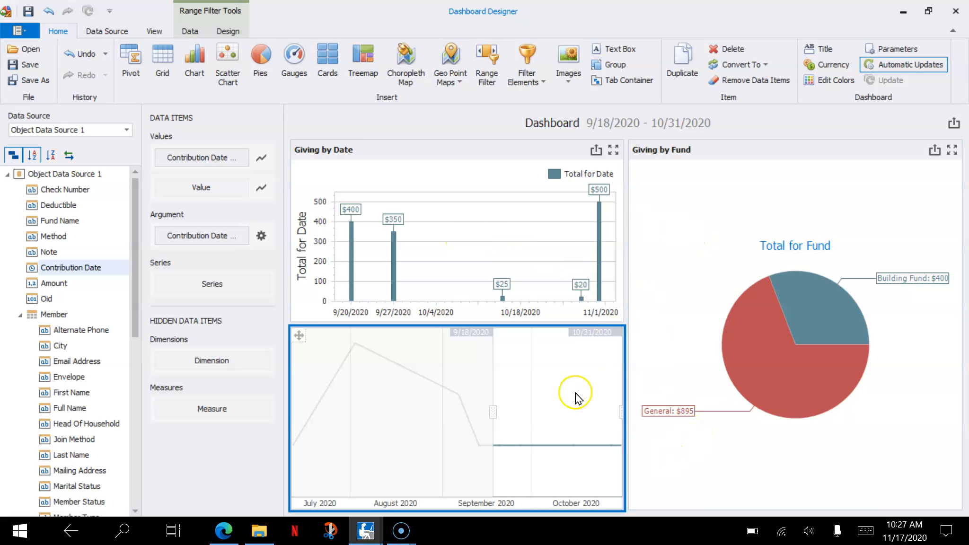
- Try filtering the dashboard by resizing the range filter's date selection, starting it at 7/27/2020
drag(496, 410, 495, 437)
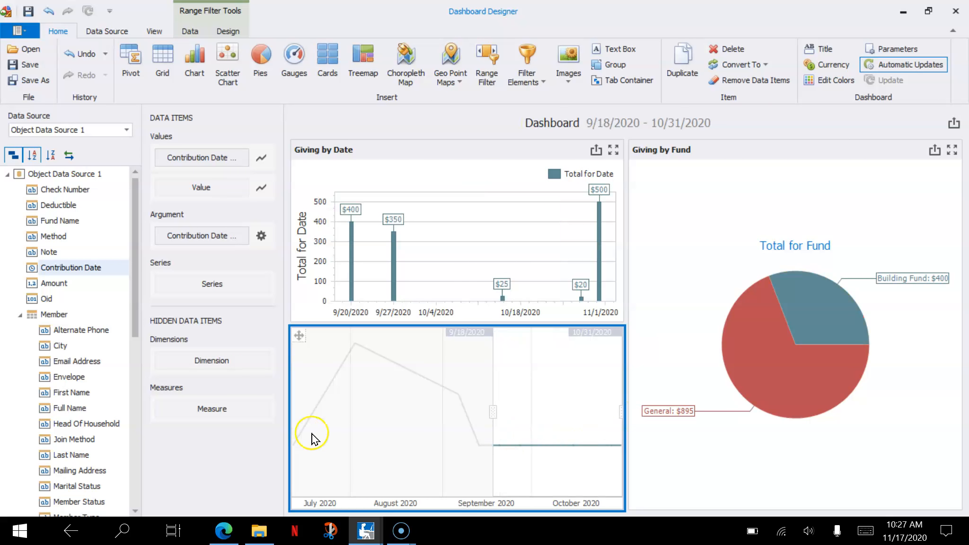
drag(338, 437, 366, 440)
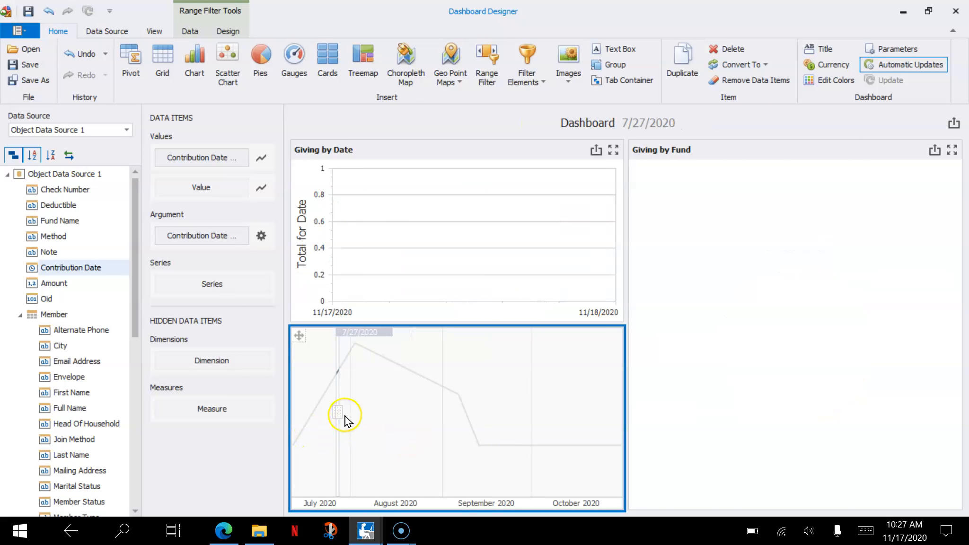
drag(340, 409, 622, 396)
- Apply the predefined Last 12 Months period to the range filter
right_click(602, 403)
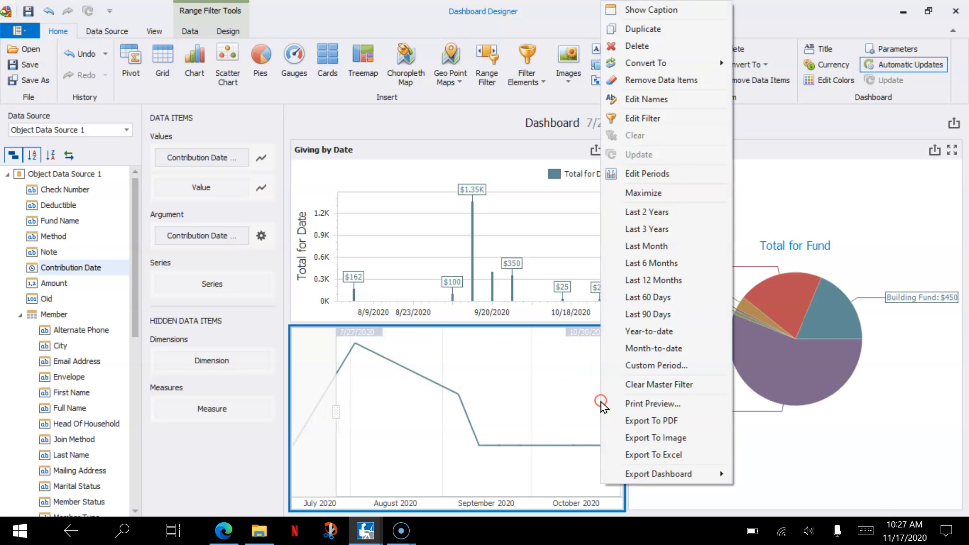
click(649, 290)
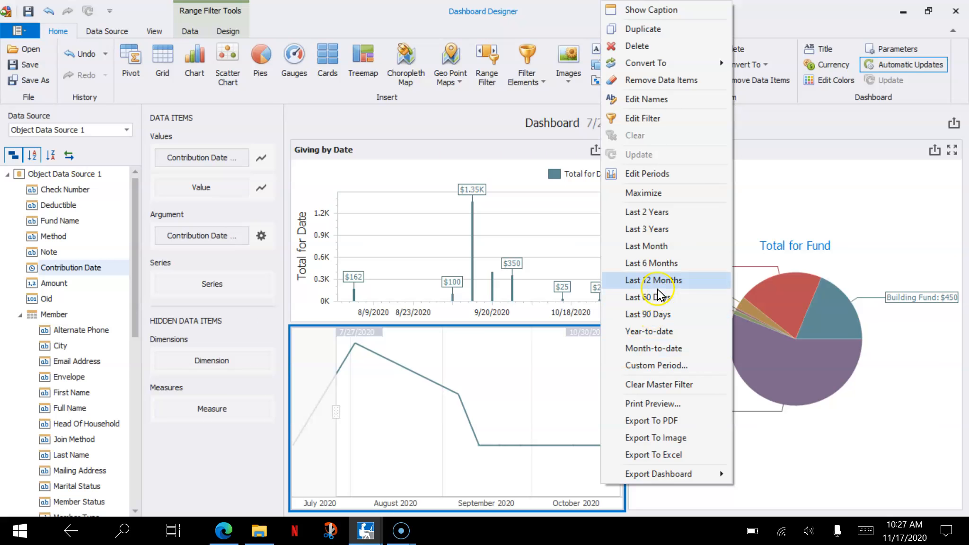
click(659, 286)
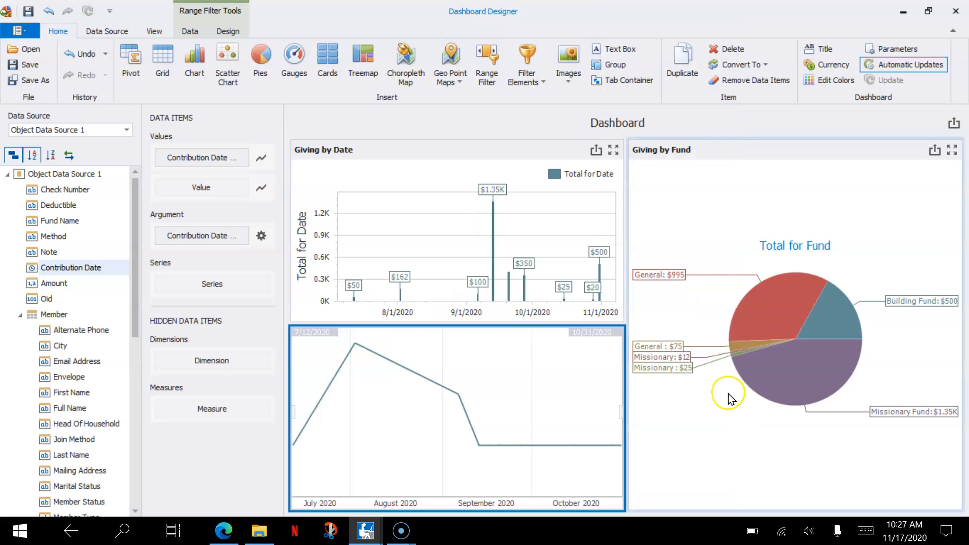
- Change the dashboard's title text to "Giving Dashboard" and save the dashboard
click(729, 449)
click(595, 122)
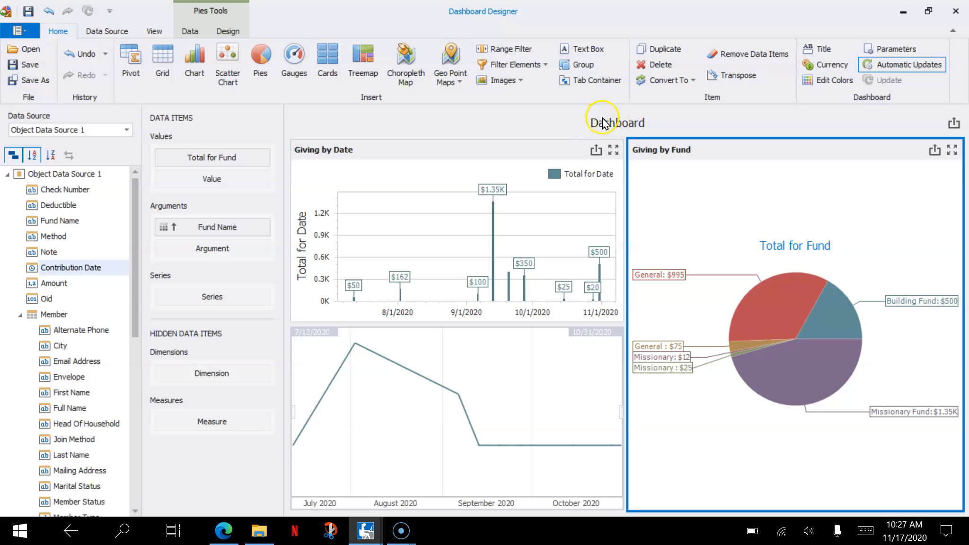
click(826, 49)
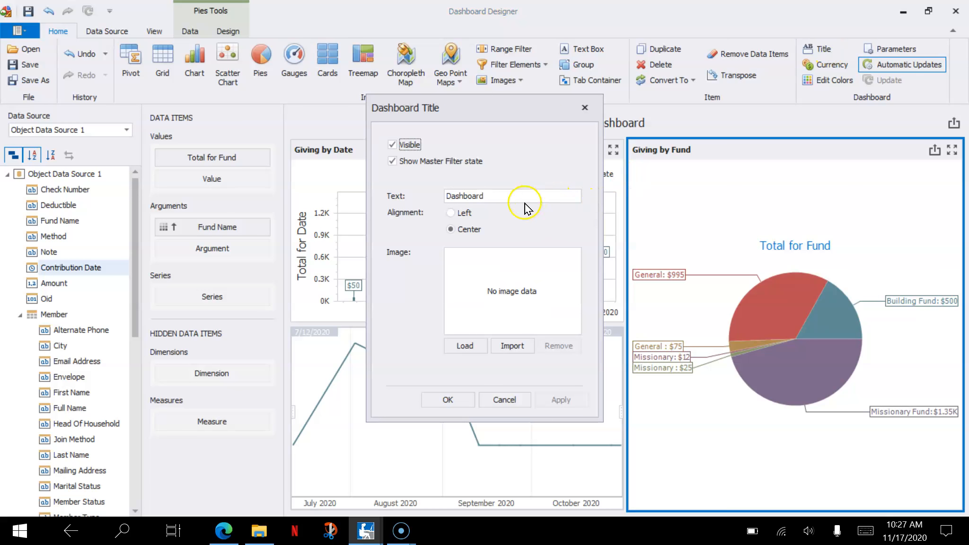
drag(512, 196, 452, 198)
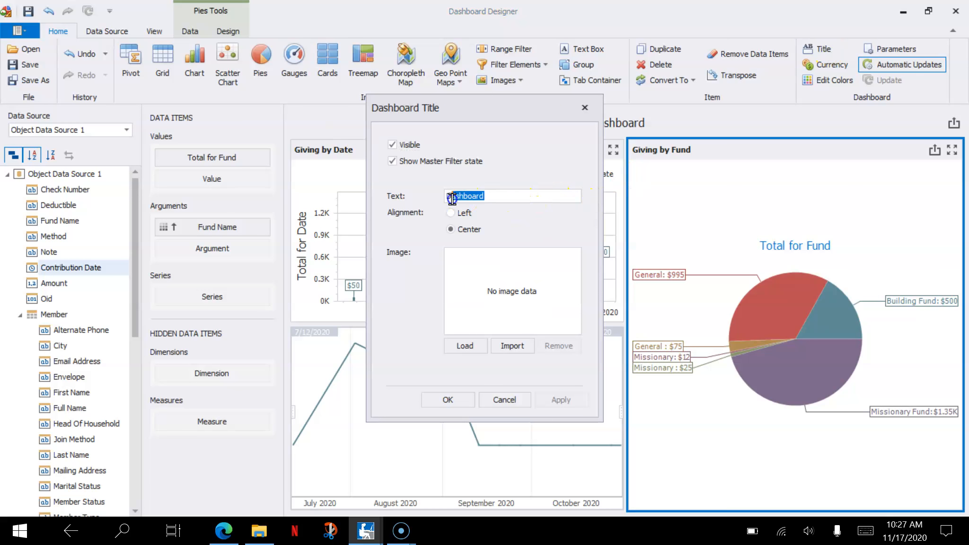
key(BackSpace)
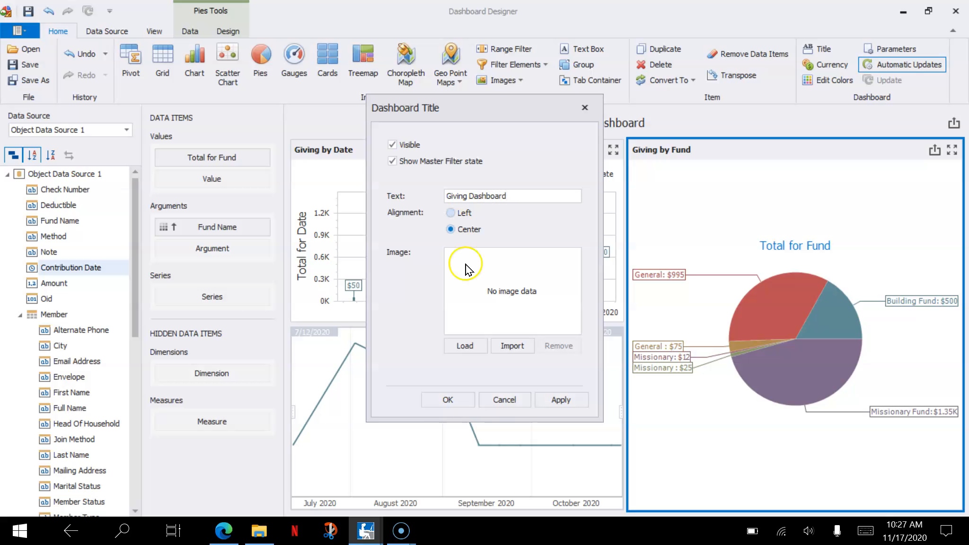
click(562, 398)
click(459, 399)
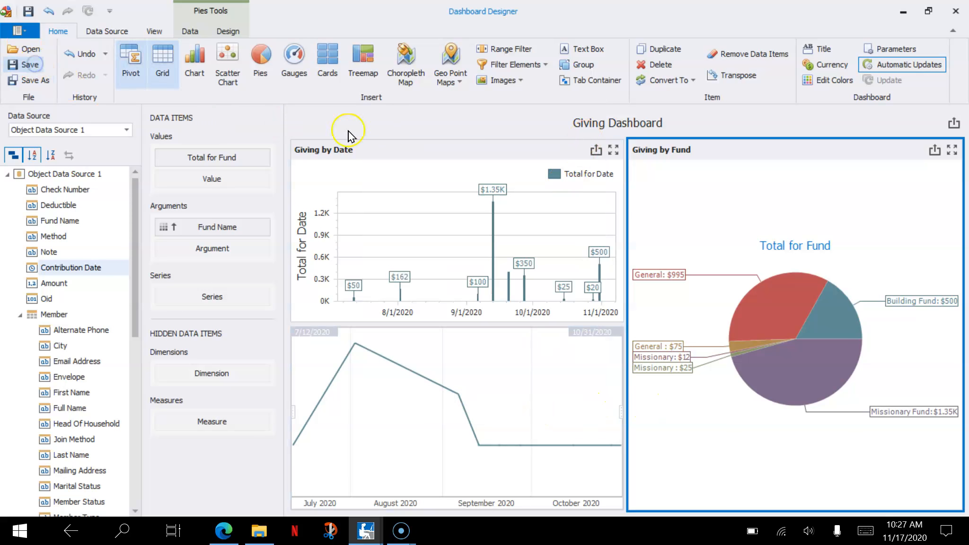
- Close the dashboard designer and the open Giving Dashboard view to return to the dashboard list
click(956, 11)
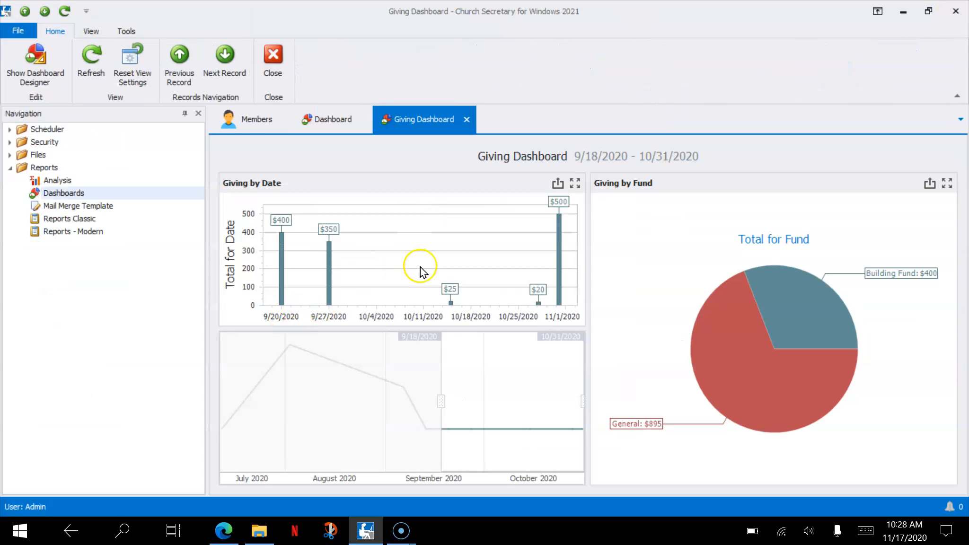
click(468, 121)
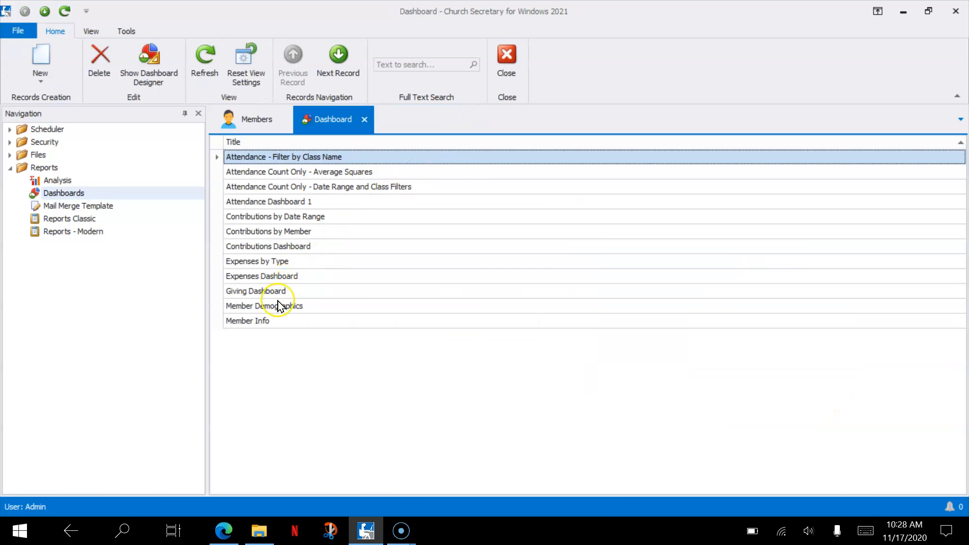
- Open the Giving Dashboard from the dashboard list and apply the Last 6 Months period to its range filter
double_click(288, 293)
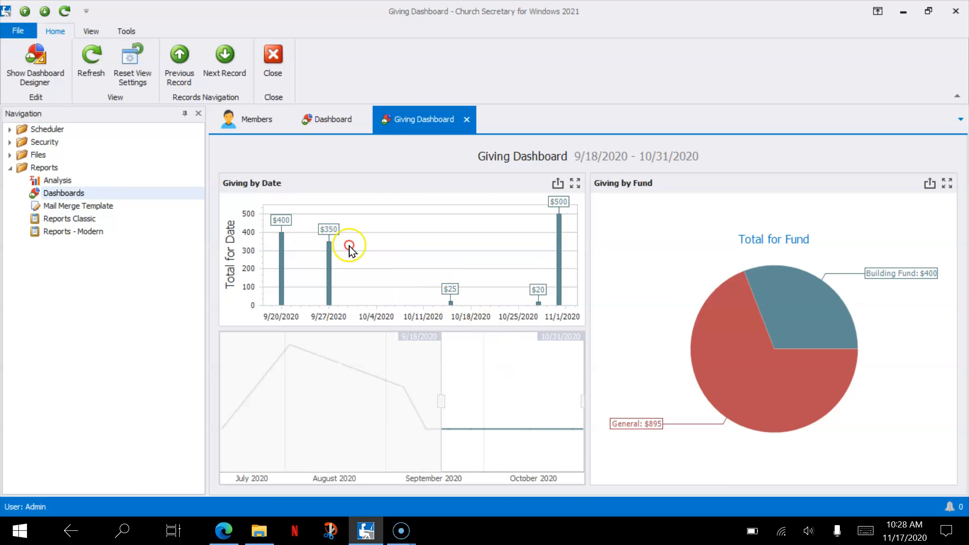
right_click(523, 368)
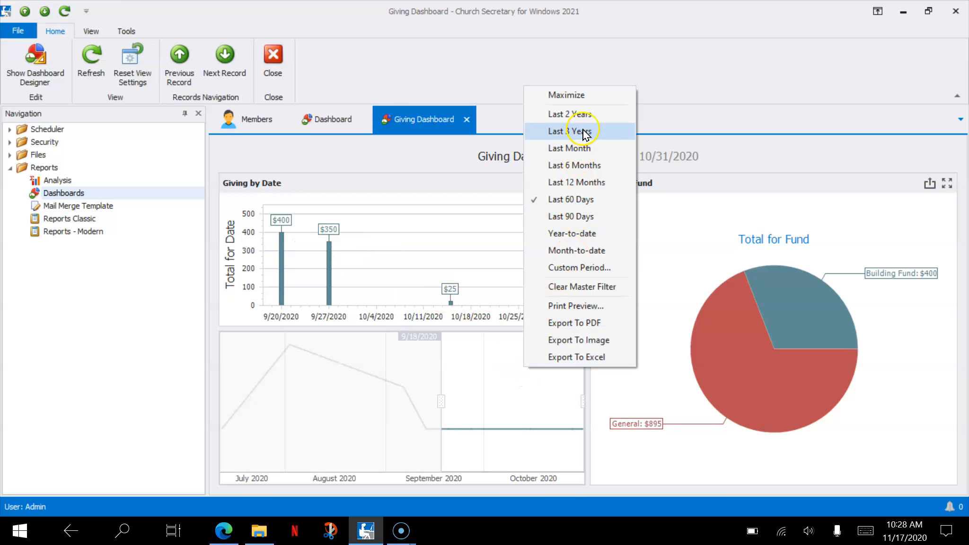
click(587, 163)
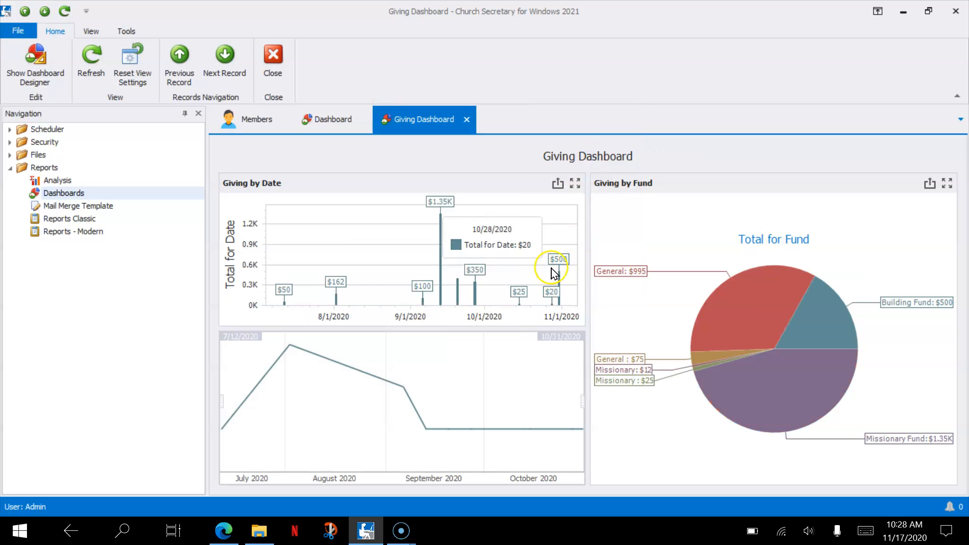
- Try the Month-to-date period on the range filter, followed by the Last 90 Days period
right_click(535, 372)
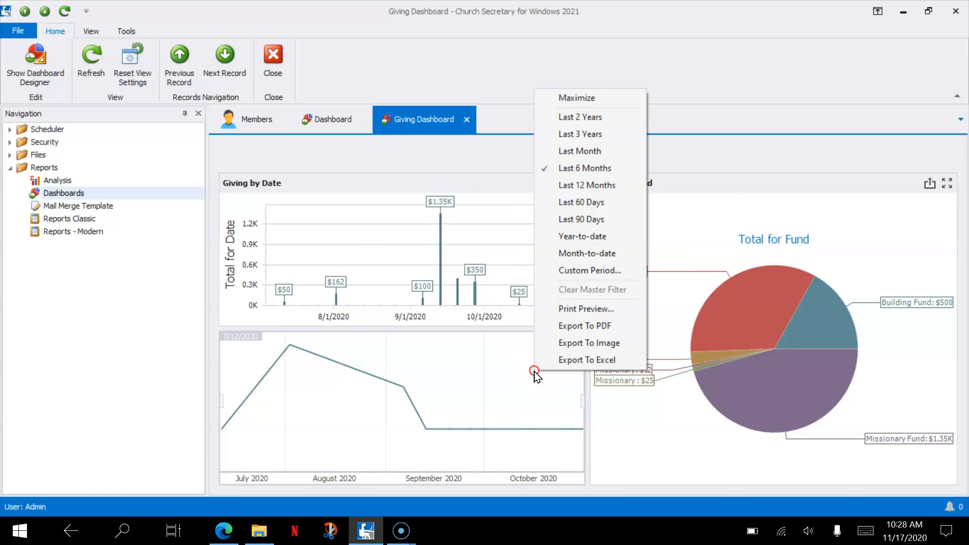
click(589, 251)
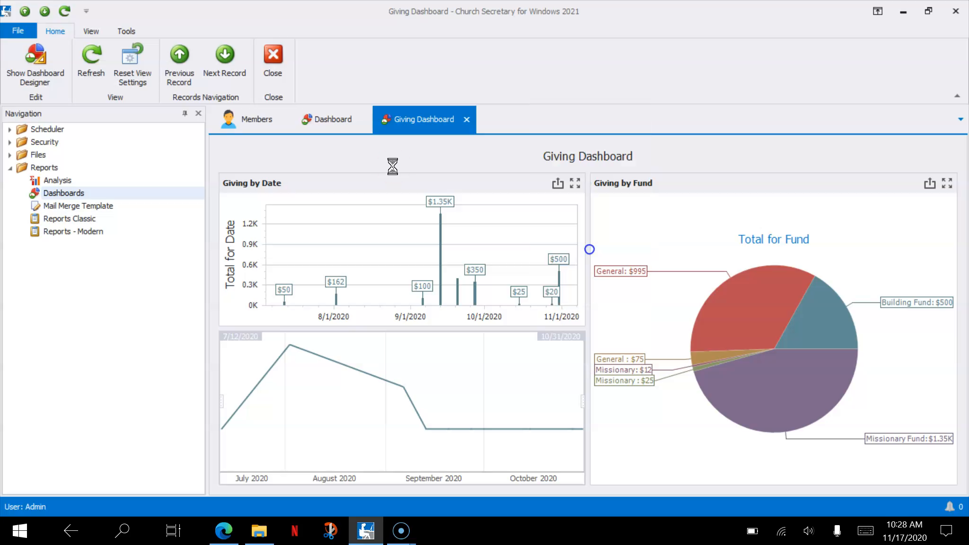
right_click(530, 357)
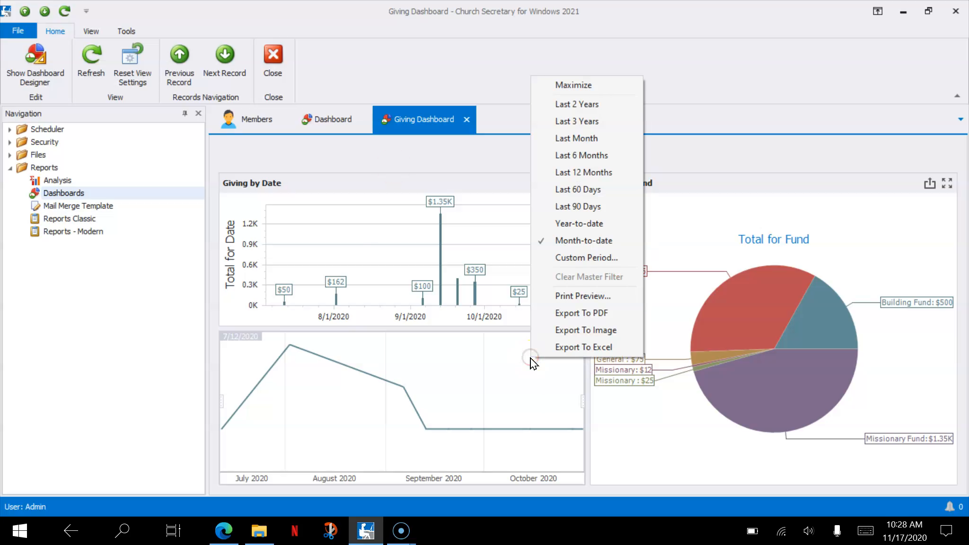
click(573, 208)
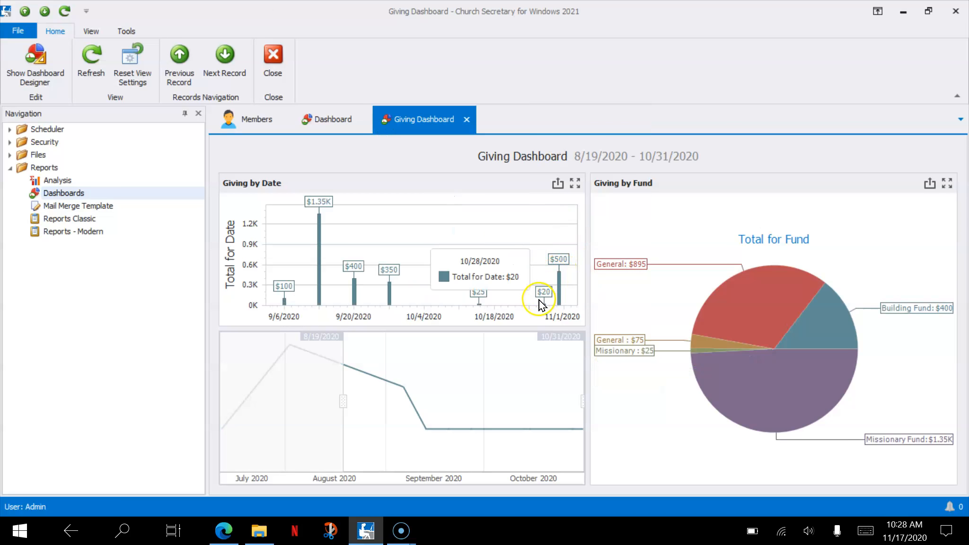
- Switch the range filter between Last 60 Days and Last 90 Days to compare giving, ending on Last 60 Days
right_click(509, 364)
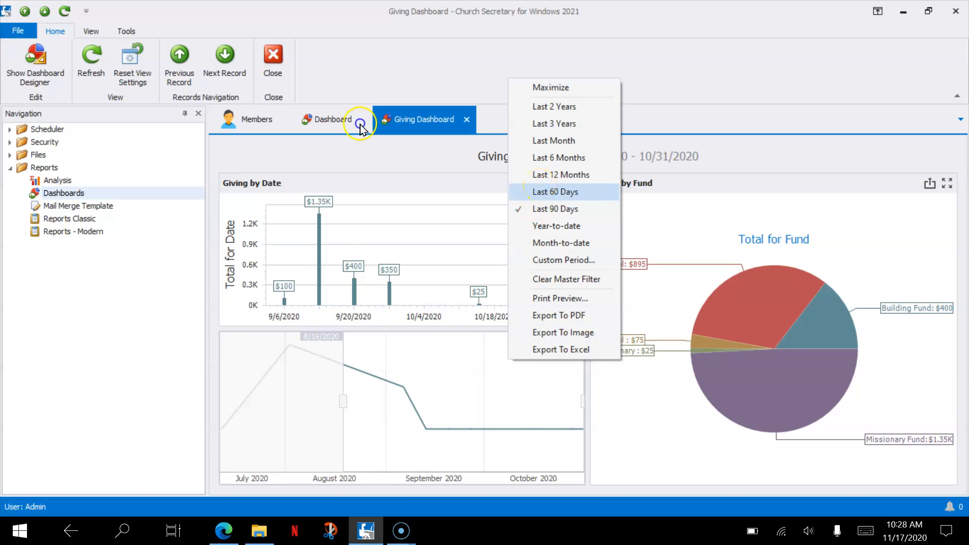
click(541, 190)
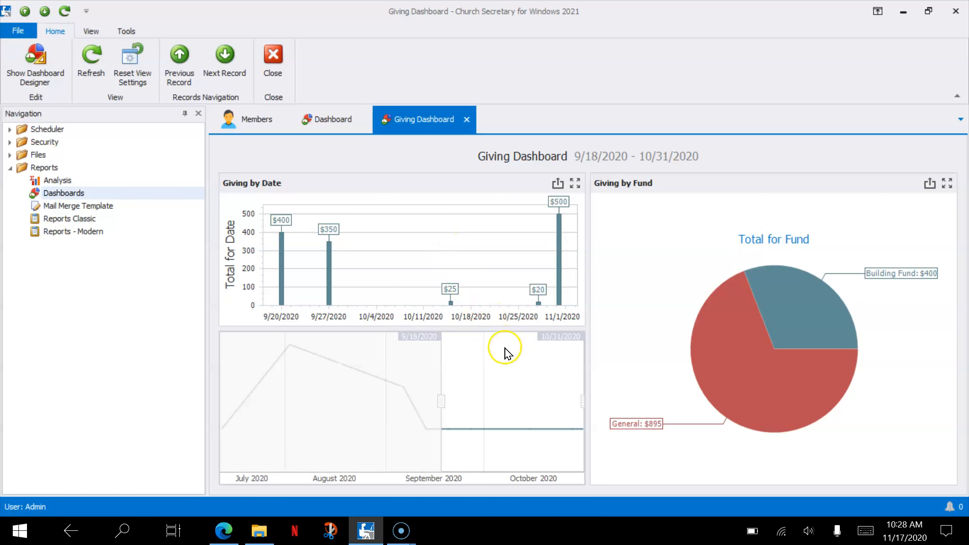
right_click(506, 350)
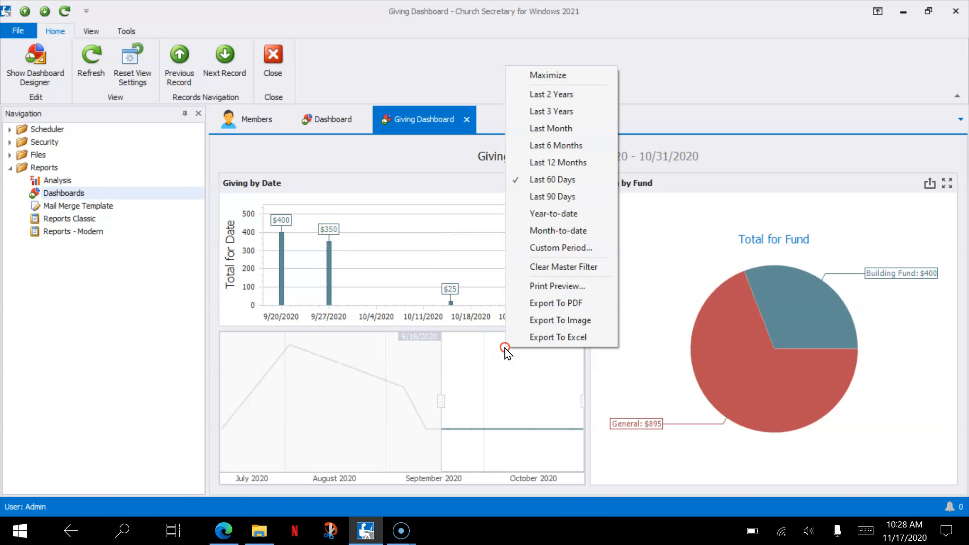
click(552, 197)
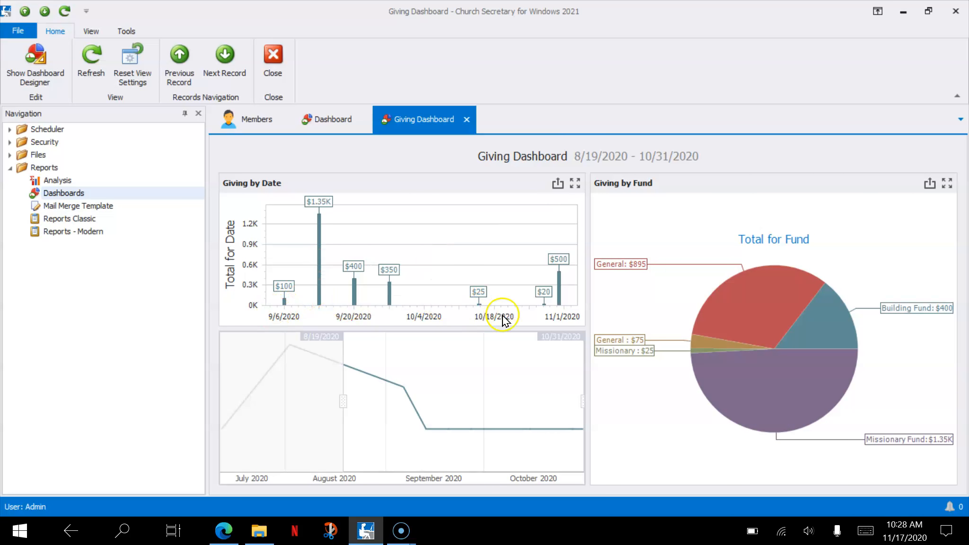
right_click(494, 369)
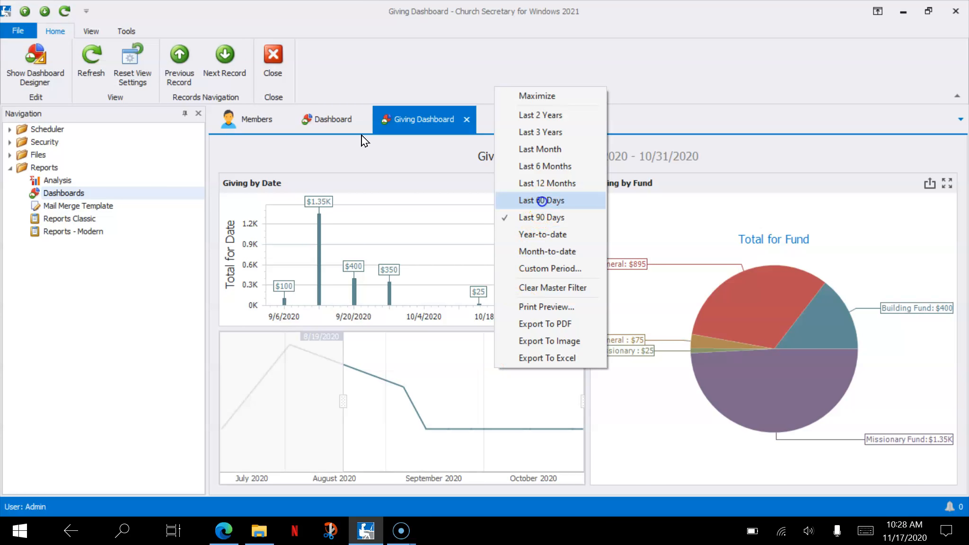
click(542, 200)
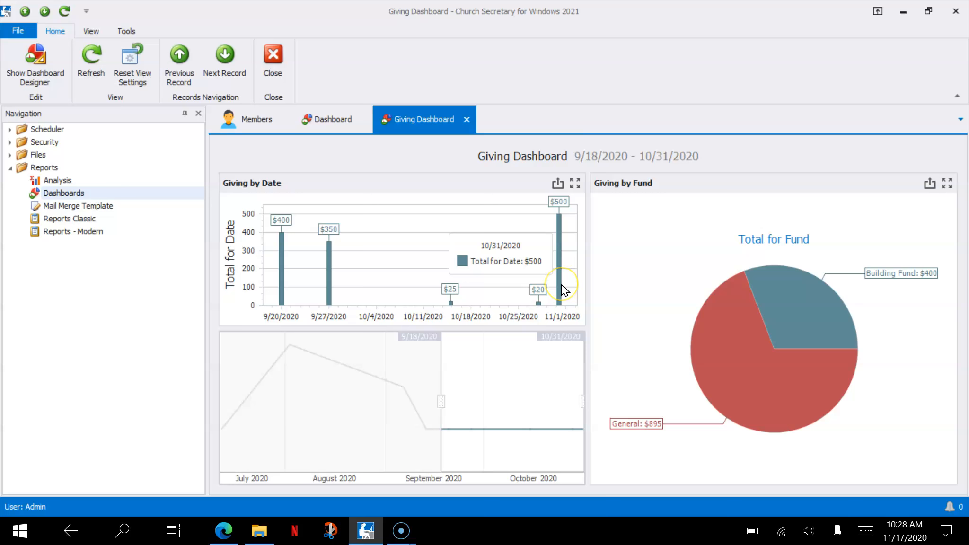
- Apply the Last 12 Months period to the dashboard's range filter
right_click(508, 256)
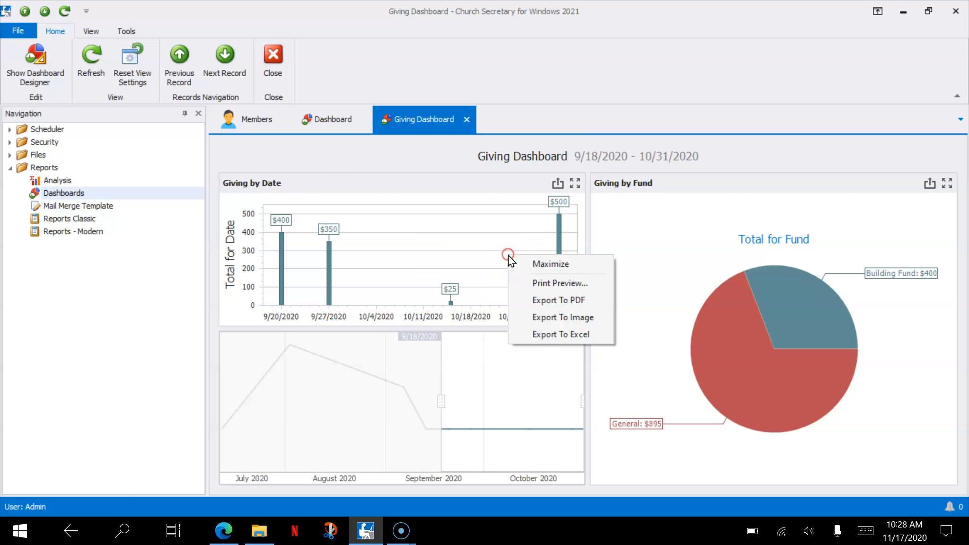
right_click(502, 362)
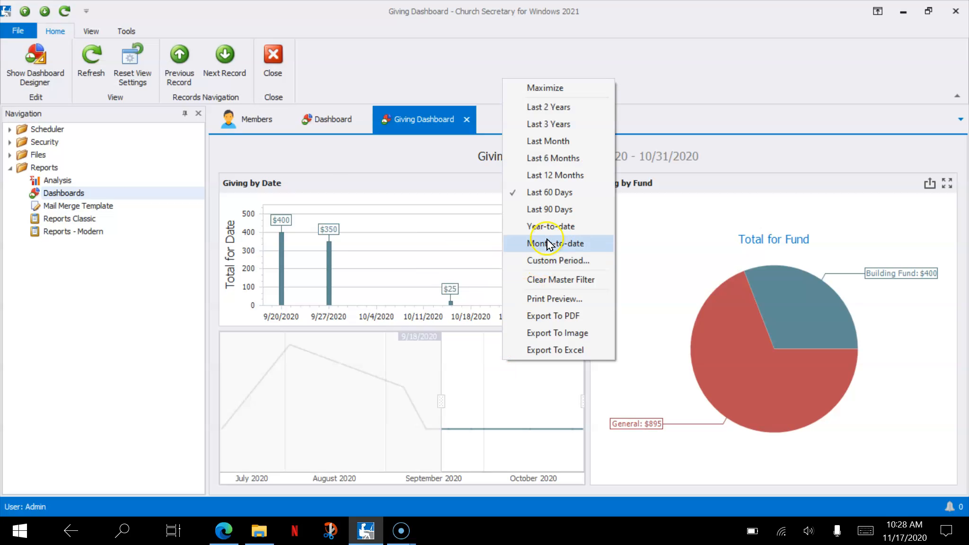
click(572, 176)
mouse_move(282, 305)
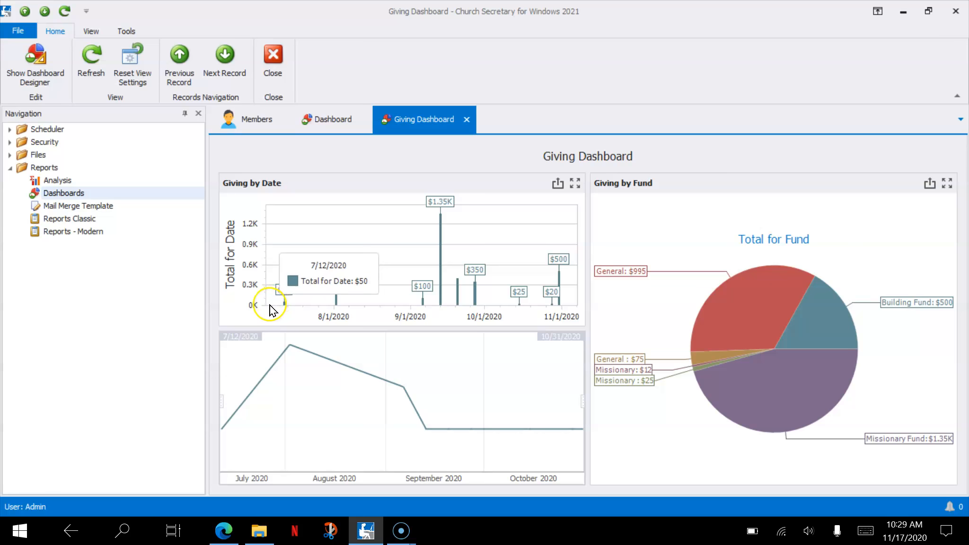
mouse_move(546, 307)
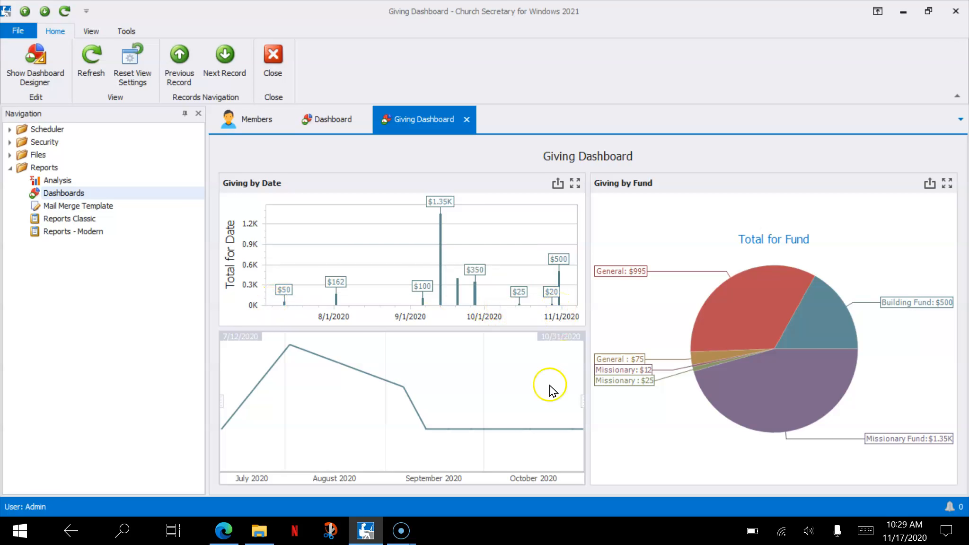
- Apply a custom period from 6/1/2020 to 10/31/2020 to the range filter, and close the Giving Dashboard view
right_click(529, 396)
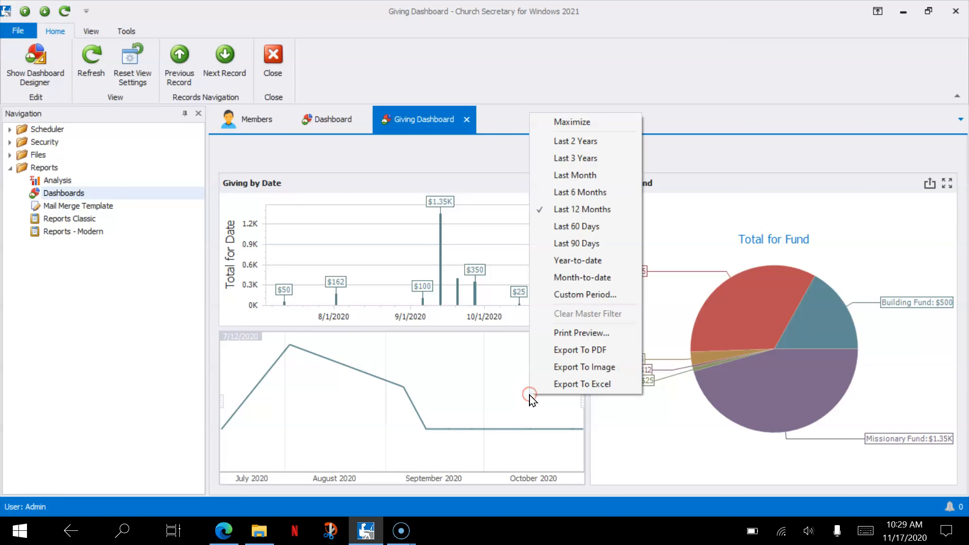
click(562, 294)
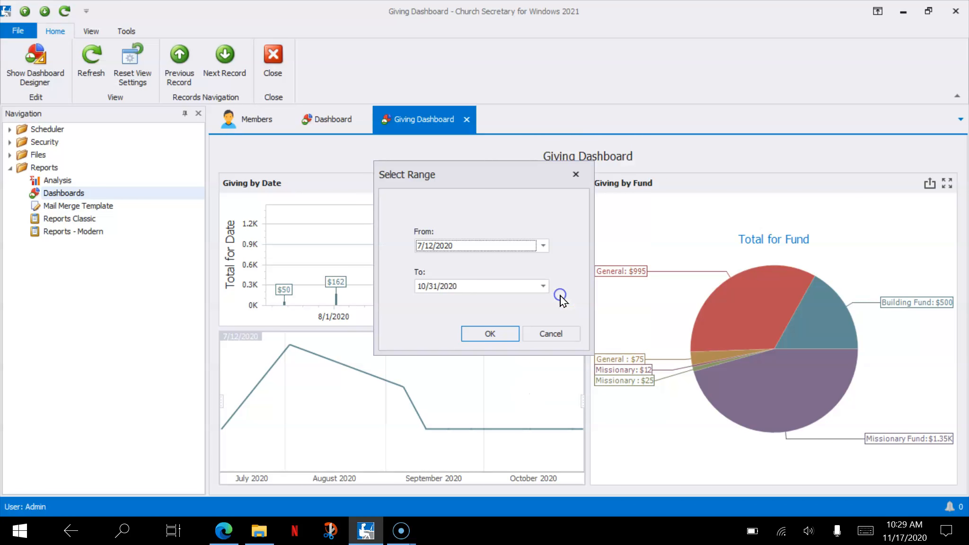
click(543, 245)
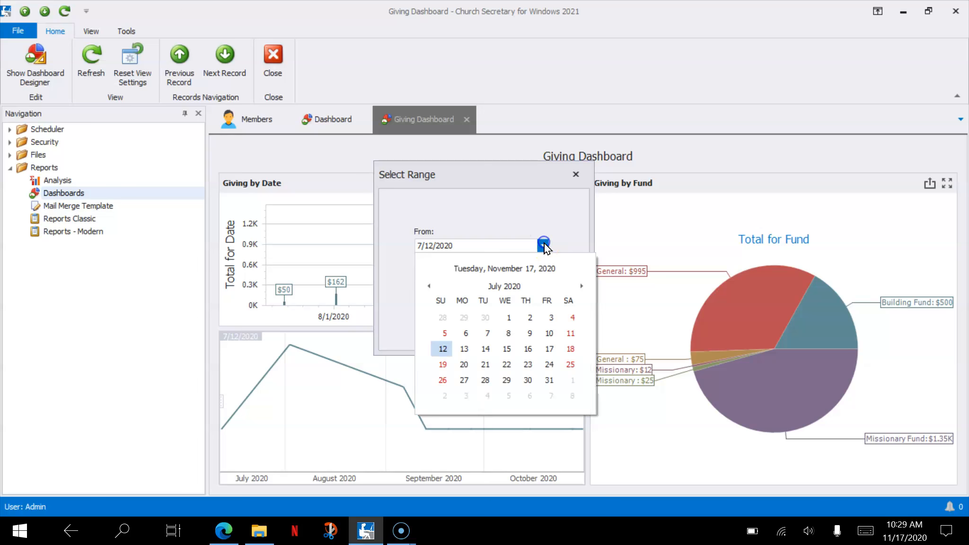
click(431, 287)
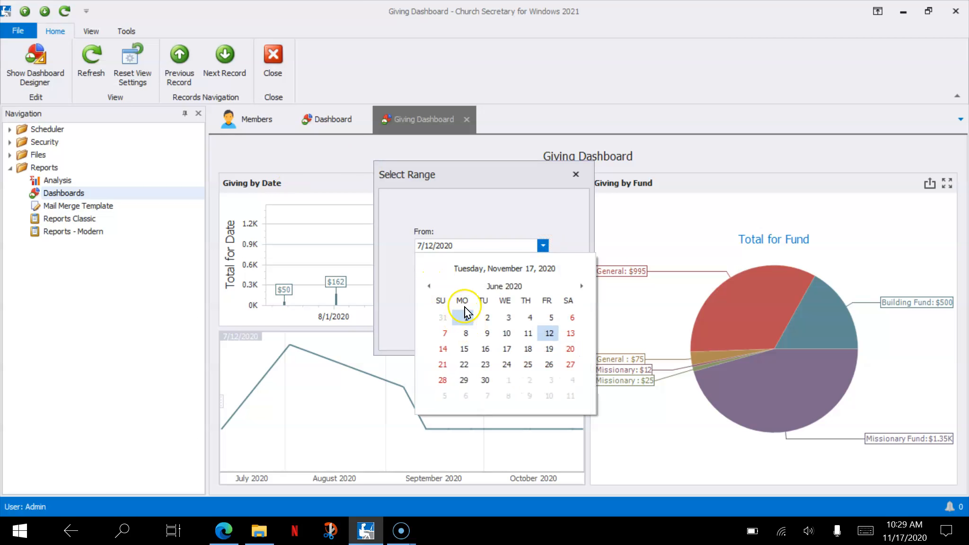
click(505, 287)
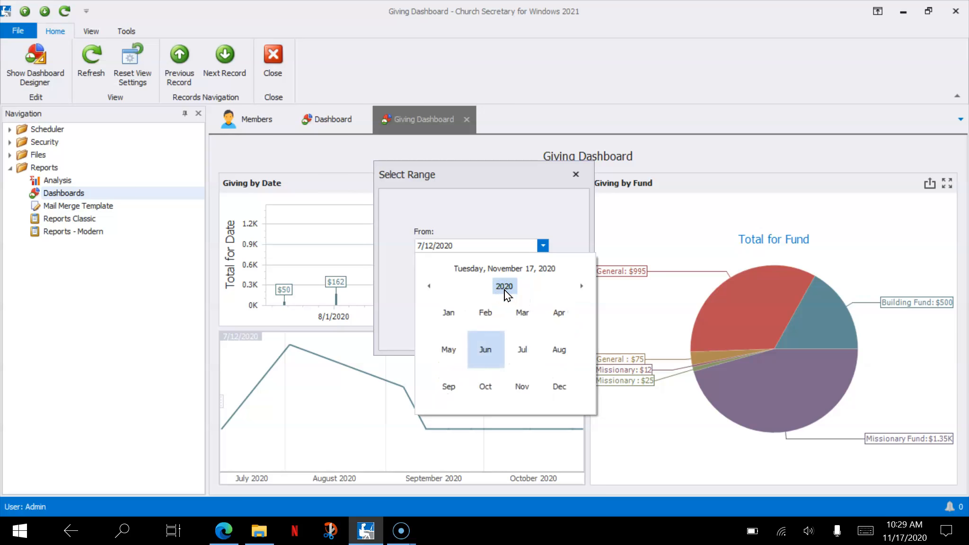
click(505, 287)
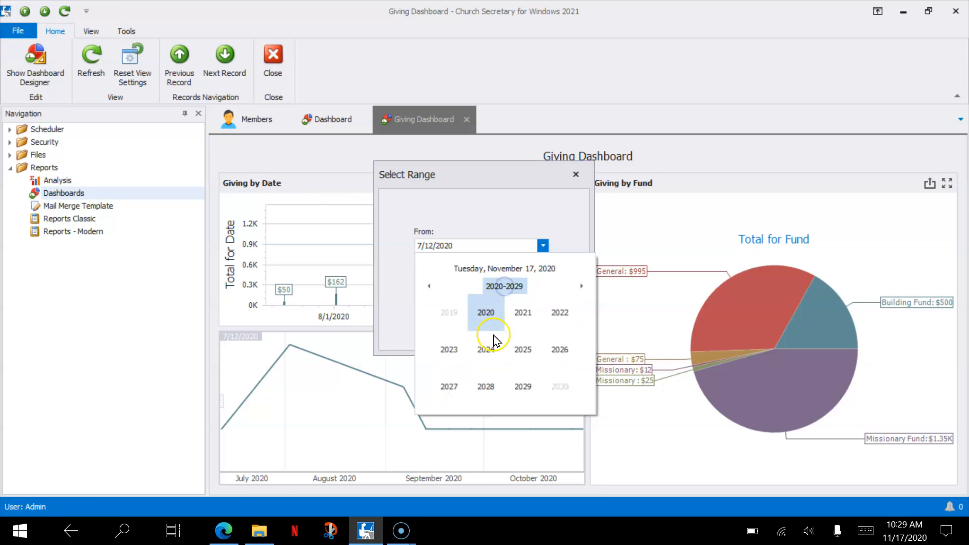
click(488, 313)
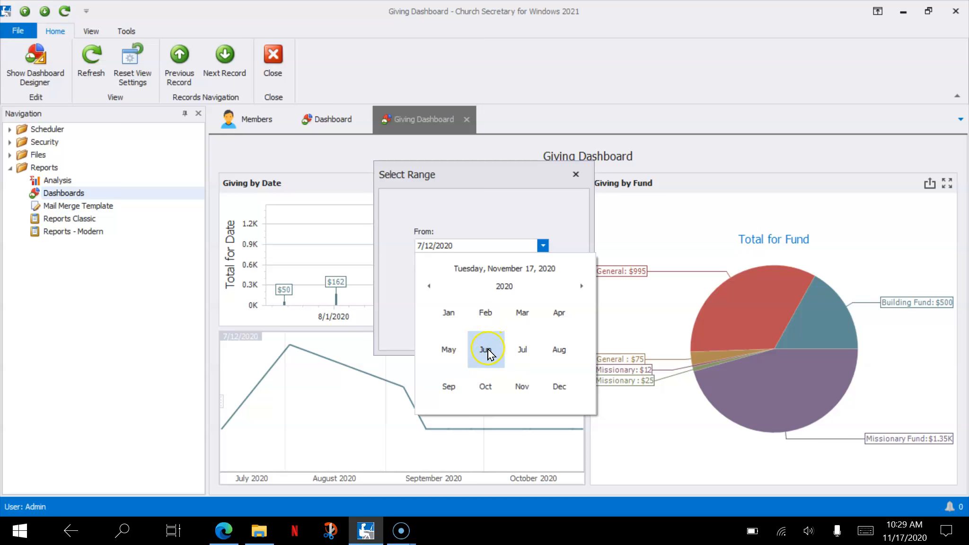
click(488, 353)
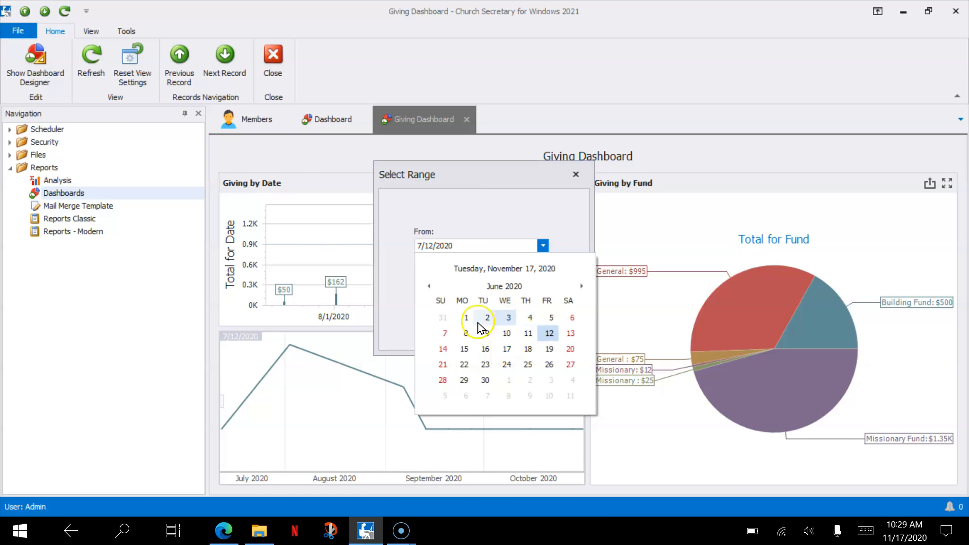
click(467, 318)
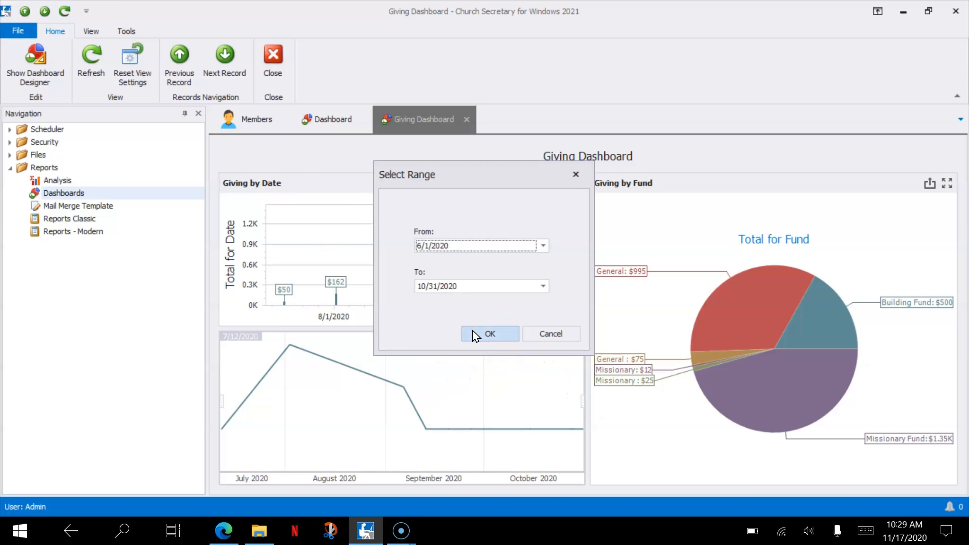
click(474, 331)
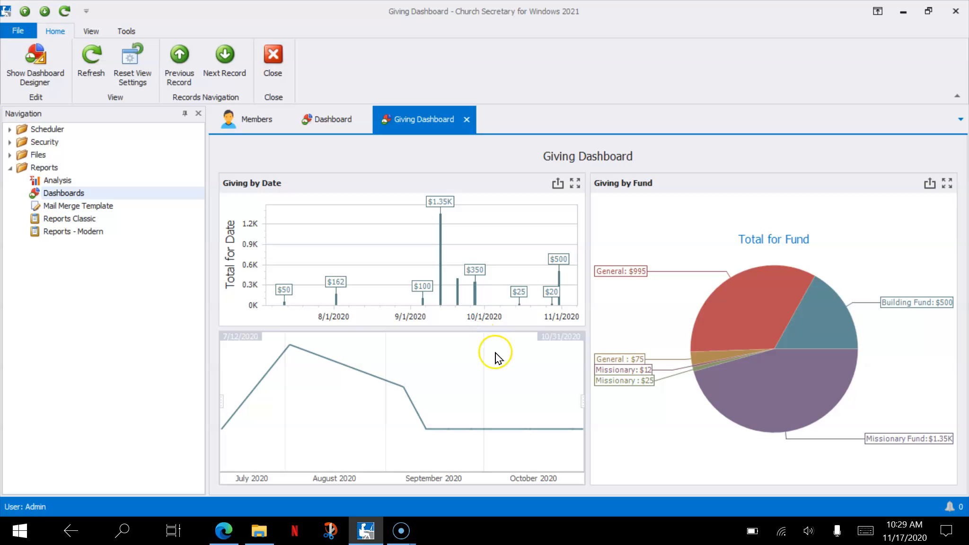
click(280, 75)
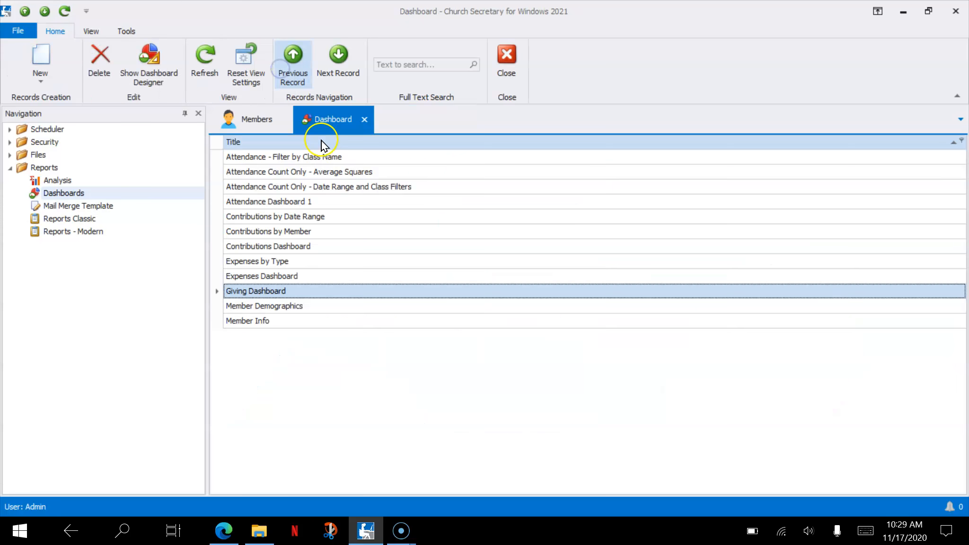